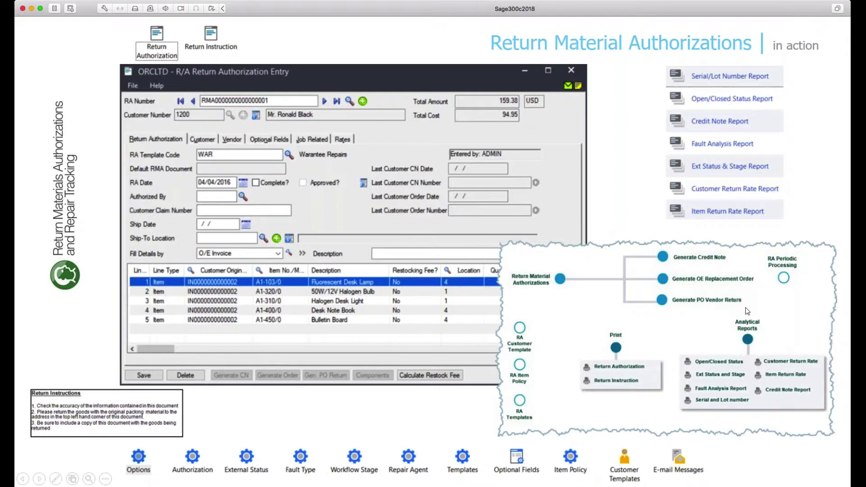
Advance to the slide on improved customer service through visibility on RMAs
{"action": "key", "text": "Right"}
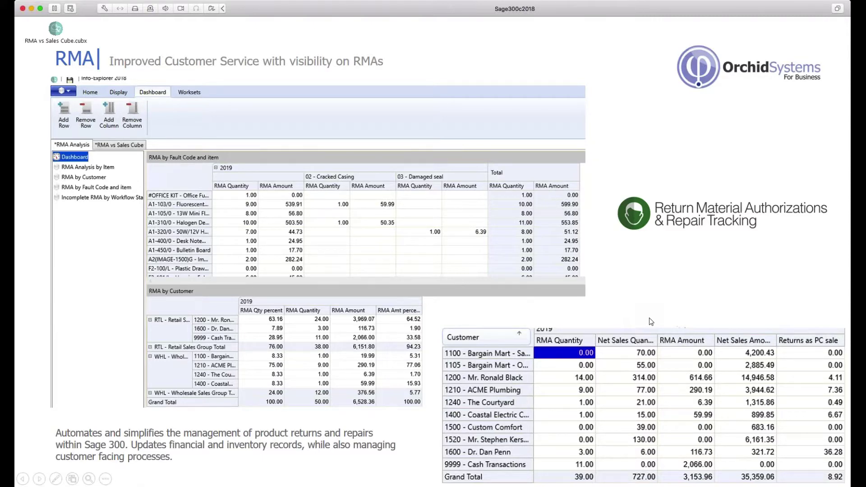
Advance to the closing Thank you slide and switch to the Sage 300 window
{"action": "key", "text": "Right"}
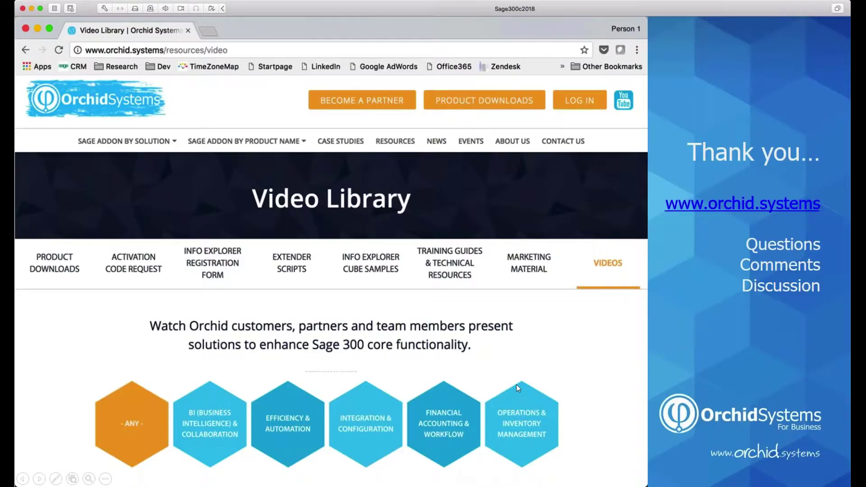
{"action": "key", "text": "alt+Tab"}
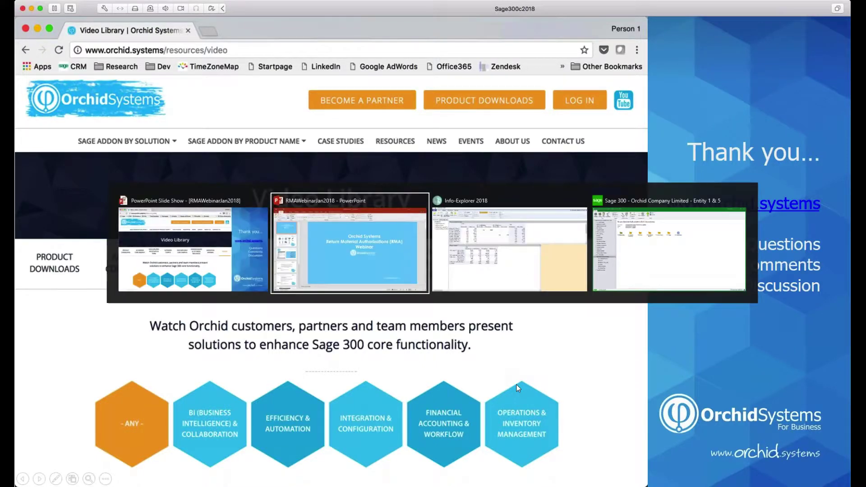
{"action": "key", "text": "Tab"}
{"action": "key", "text": "Tab"}
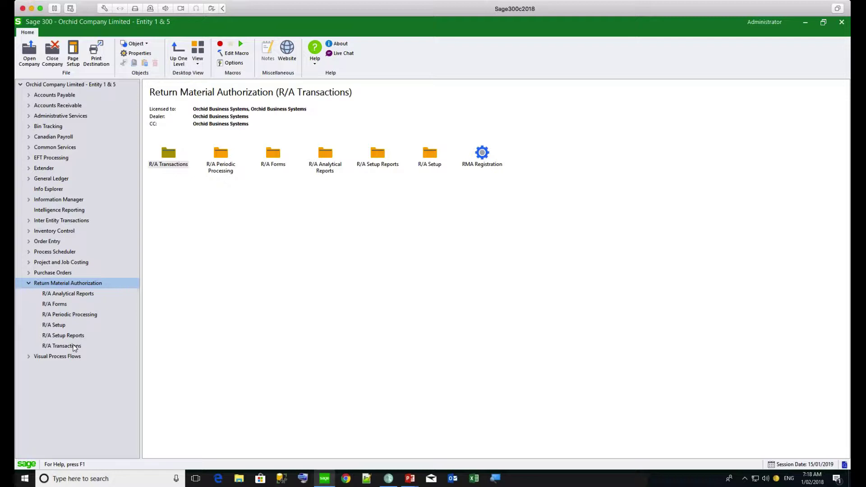
Open R/A Transactions and launch Return Authorization Entry
{"action": "left_click", "coordinate": [75, 348]}
{"action": "double_click", "coordinate": [165, 158]}
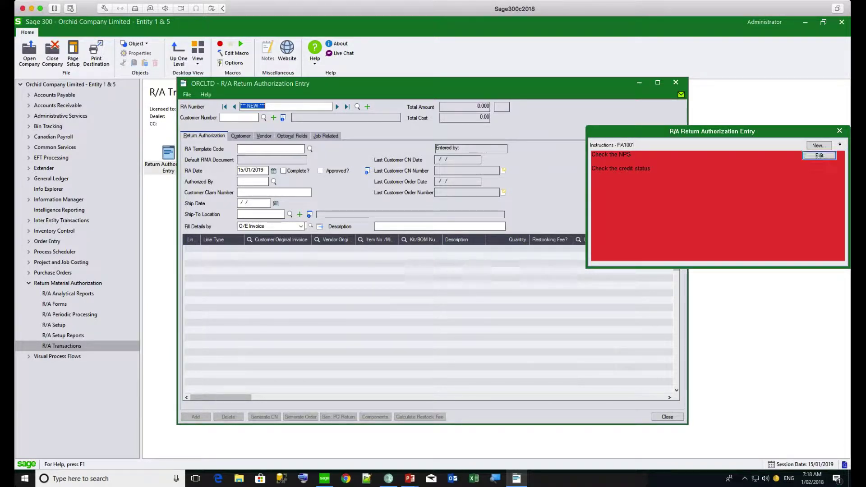
Dismiss the red Instructions popup and close the information tray
{"action": "left_click", "coordinate": [840, 131]}
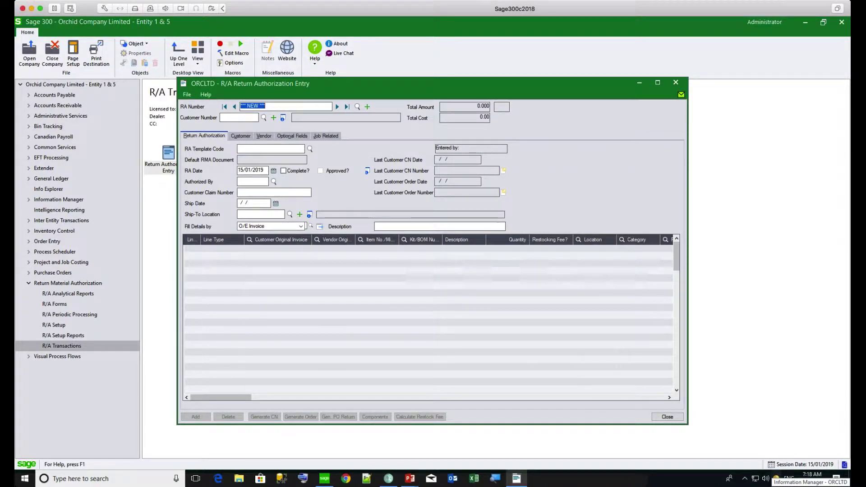
{"action": "right_click", "coordinate": [776, 479]}
{"action": "left_click", "coordinate": [794, 471]}
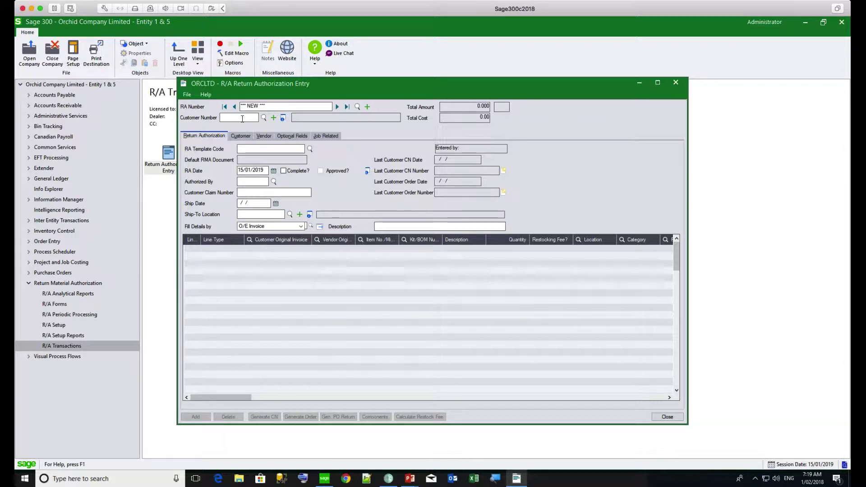
Enter the customer number for the return and confirm it to load their details
{"action": "left_click", "coordinate": [243, 119]}
{"action": "type", "text": "1200"}
{"action": "double_click", "coordinate": [242, 118]}
{"action": "key", "text": "Tab"}
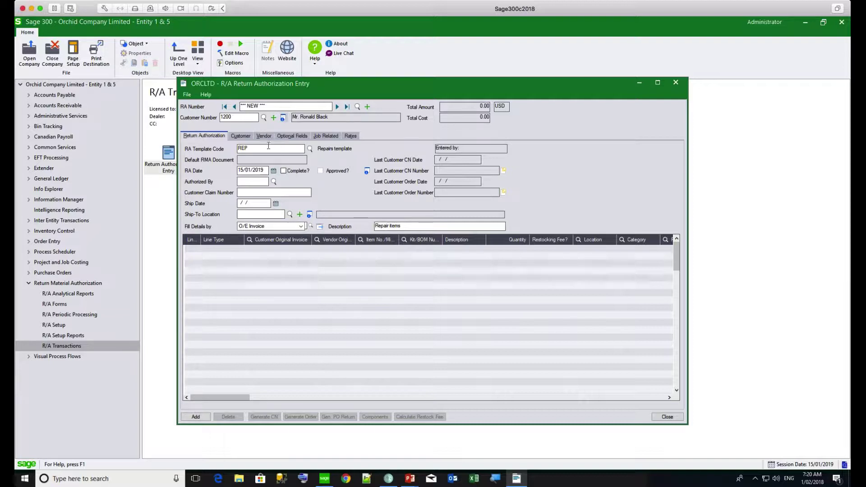
Change the RA Template Code from REP to RET, the Returns template
{"action": "left_click_drag", "start_coordinate": [266, 148], "coordinate": [227, 147]}
{"action": "type", "text": "RET"}
{"action": "key", "text": "Tab"}
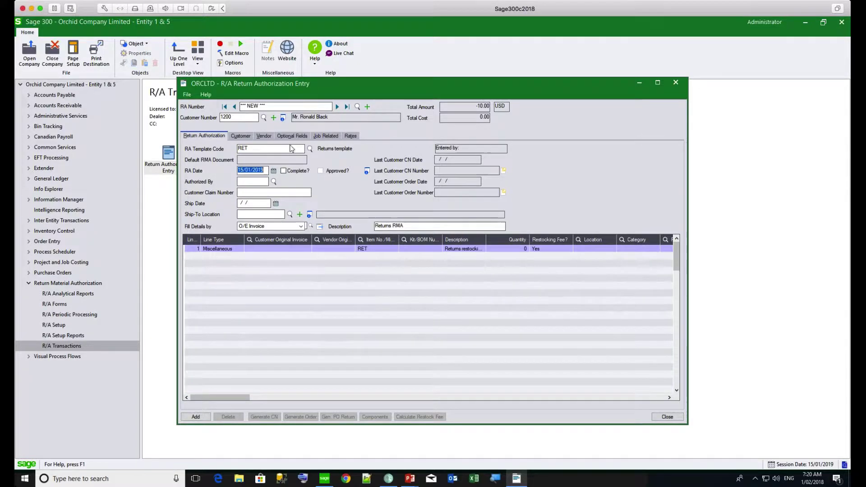
{"action": "left_click", "coordinate": [309, 148]}
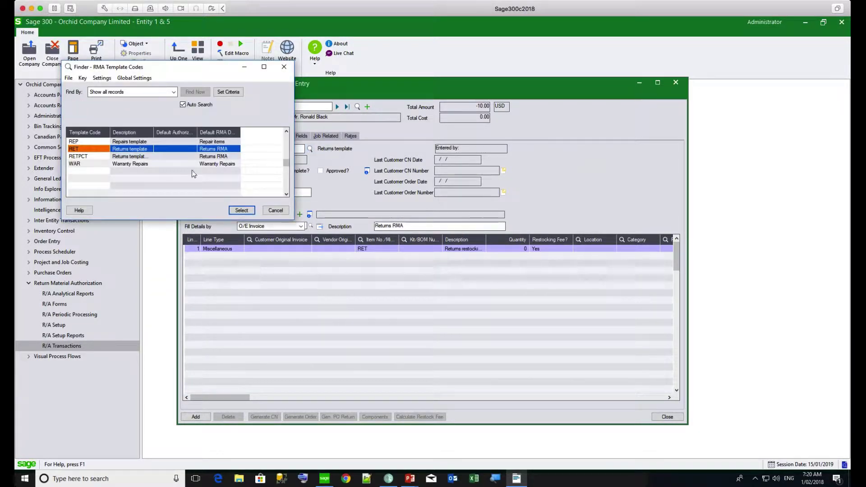
{"action": "left_click", "coordinate": [276, 211]}
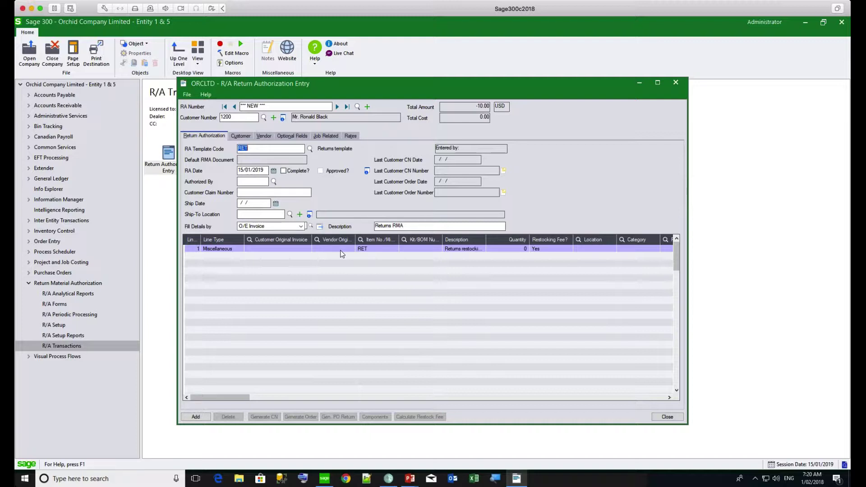
Keep O/E Invoice as the Fill Details source and bring up the invoice finder
{"action": "left_click", "coordinate": [300, 227]}
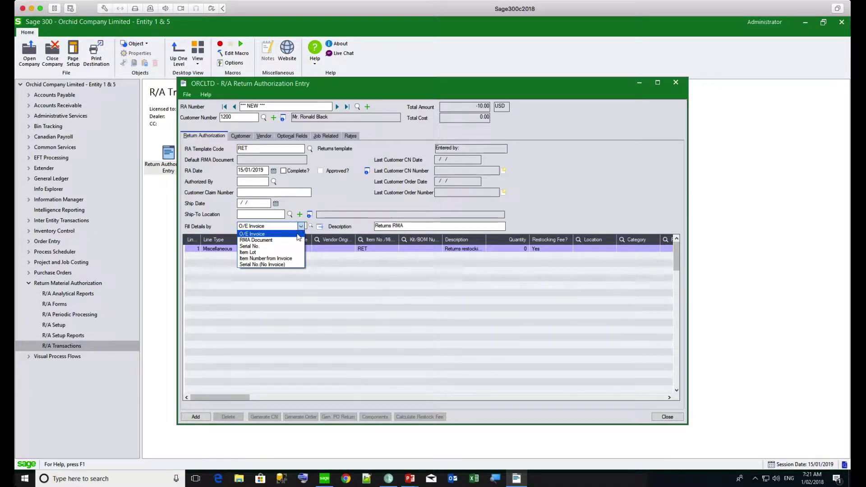
{"action": "left_click", "coordinate": [297, 234]}
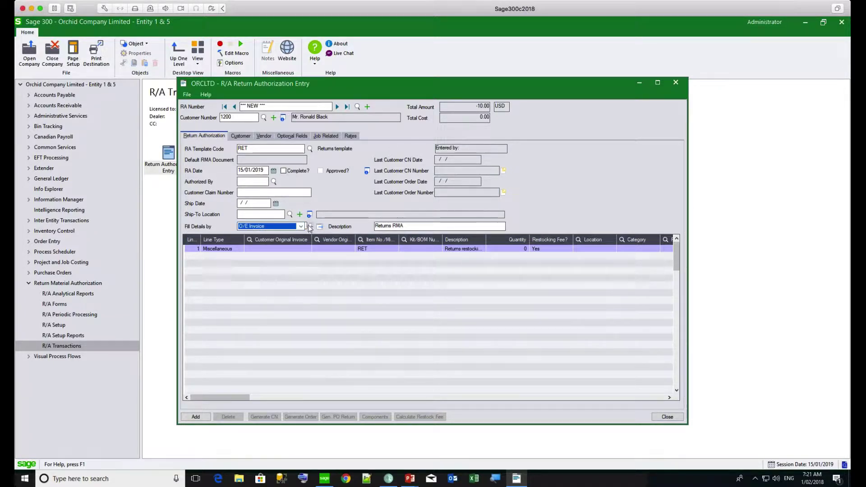
{"action": "left_click", "coordinate": [310, 227]}
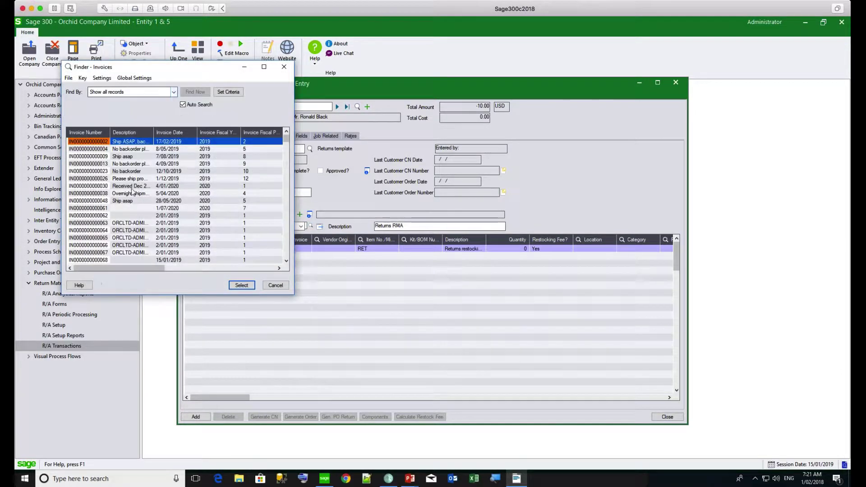
Pick the invoice to fill item lines A1-103/0, A1-320/0, A1-310/0, A1-400/0 and A1-450/0
{"action": "double_click", "coordinate": [132, 186]}
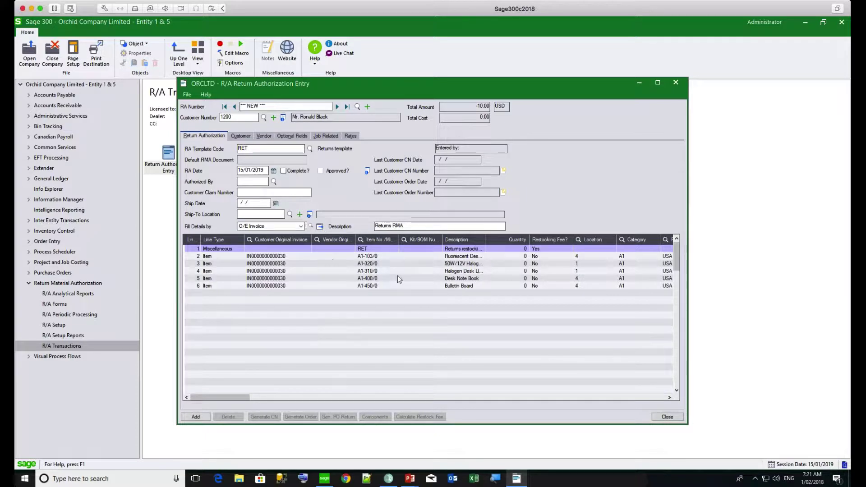
Set the quantity of detail lines 2 and 3 to 1
{"action": "left_click", "coordinate": [511, 256]}
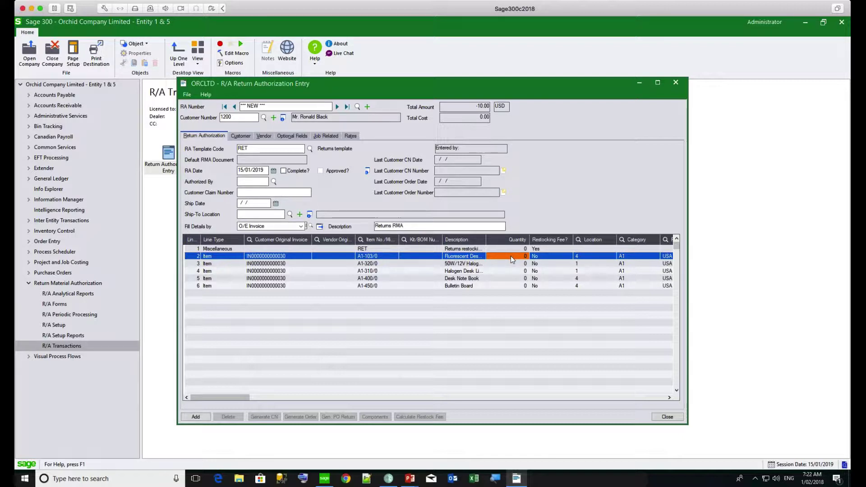
{"action": "type", "text": "1"}
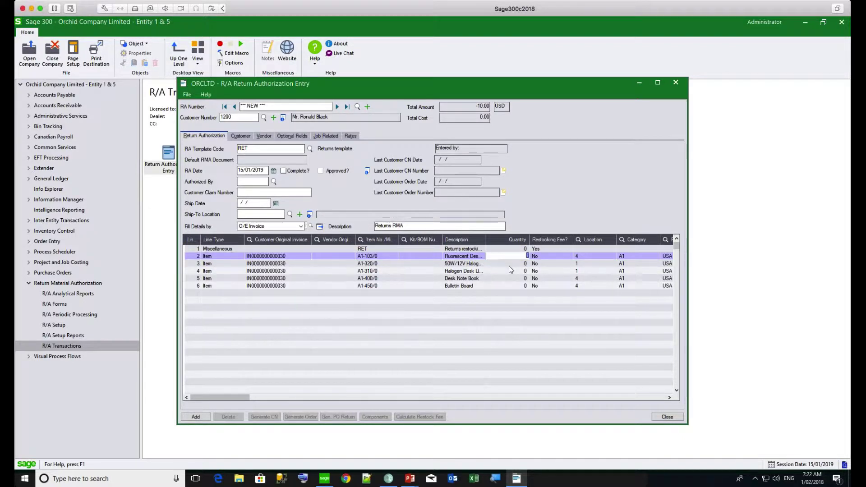
{"action": "key", "text": "Return"}
{"action": "type", "text": "1"}
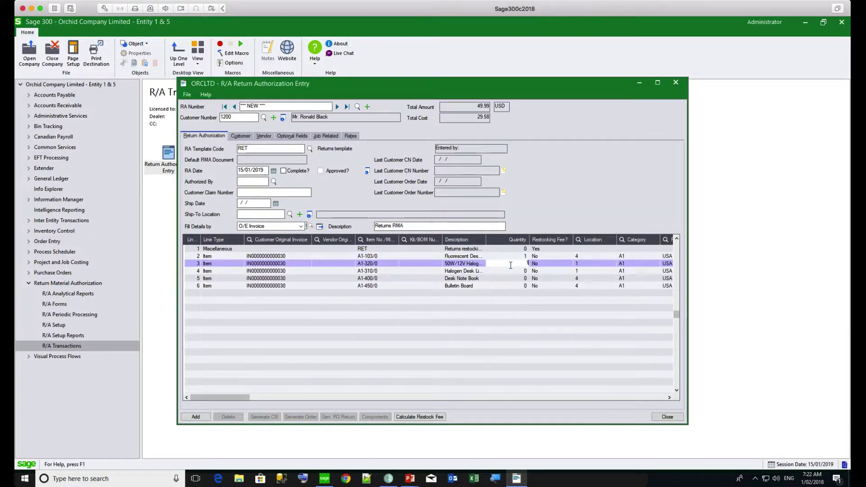
{"action": "key", "text": "Return"}
Delete the other three item lines, including the Bulletin Board line, leaving a 56.38 total
{"action": "left_click", "coordinate": [468, 273]}
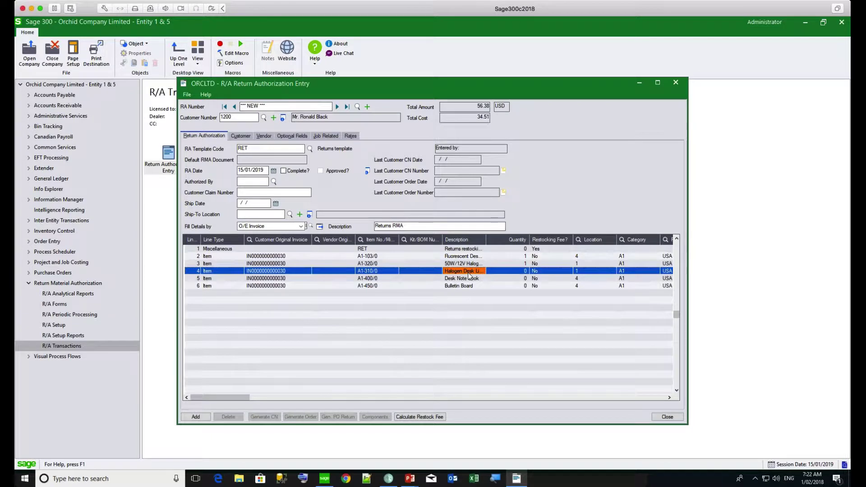
{"action": "key", "text": "Delete"}
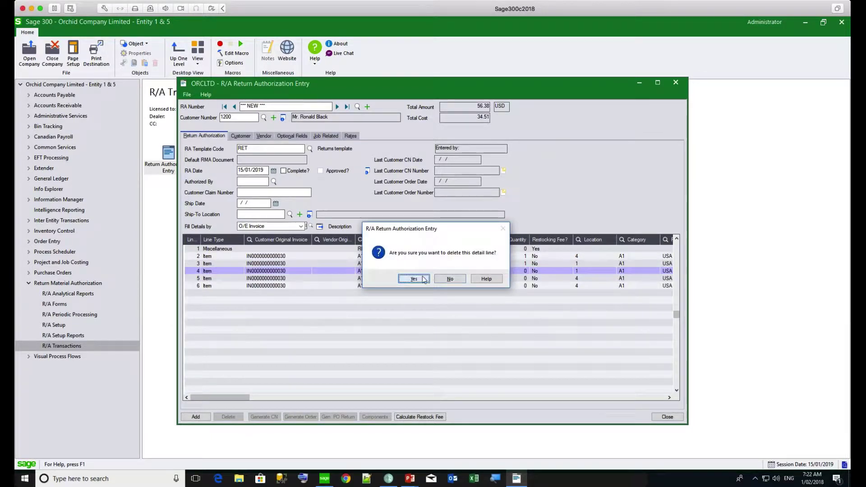
{"action": "left_click", "coordinate": [419, 278]}
{"action": "key", "text": "Delete"}
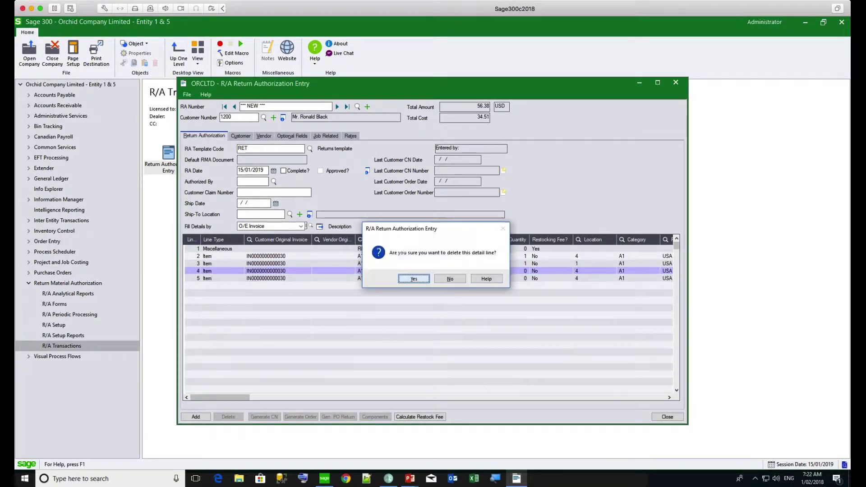
{"action": "left_click", "coordinate": [420, 278]}
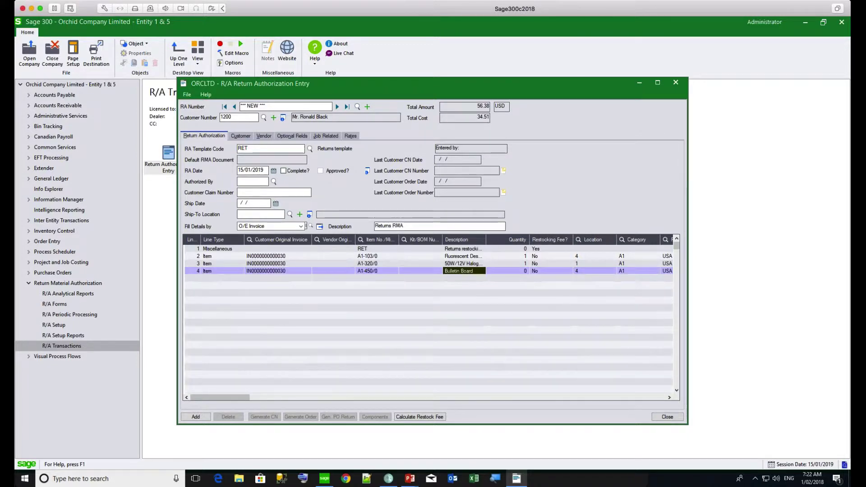
{"action": "key", "text": "Delete"}
{"action": "left_click", "coordinate": [421, 279]}
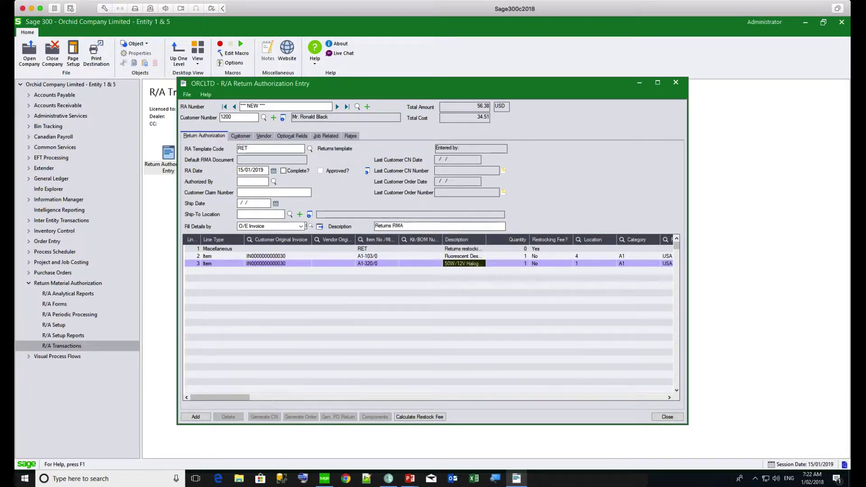
Add the return authorization, print its RA Instruction, then close the preview and dialog
{"action": "left_click", "coordinate": [195, 417]}
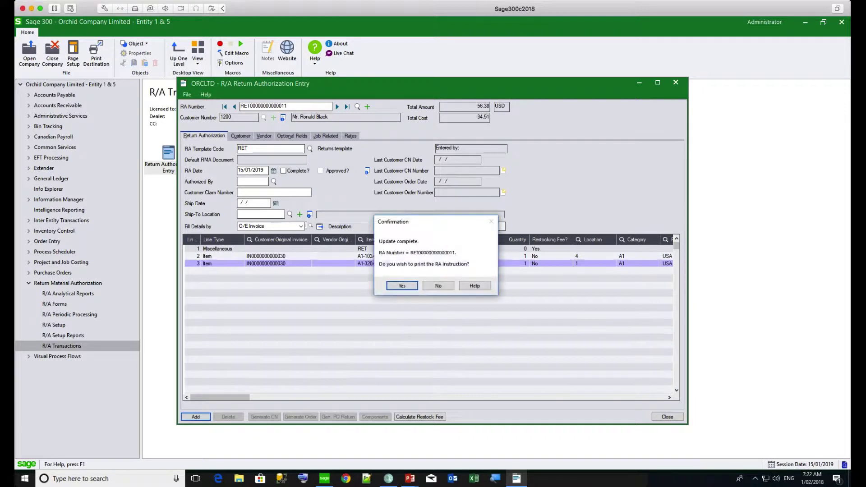
{"action": "left_click", "coordinate": [406, 287]}
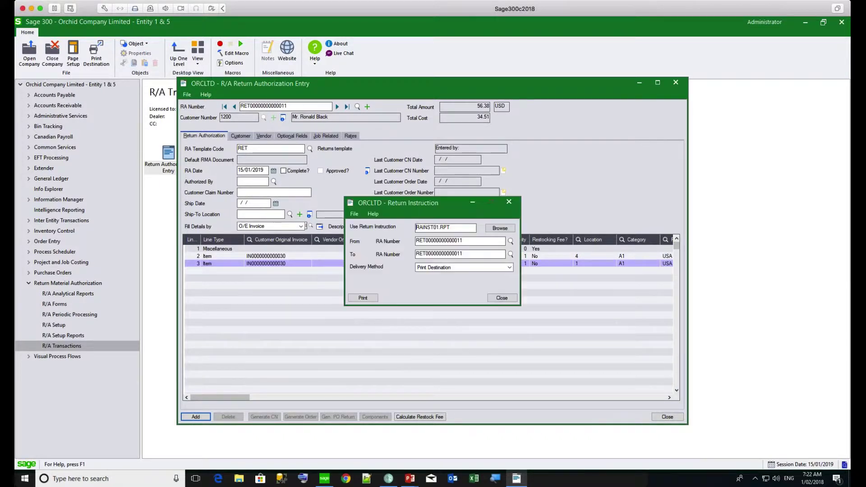
{"action": "left_click", "coordinate": [363, 298]}
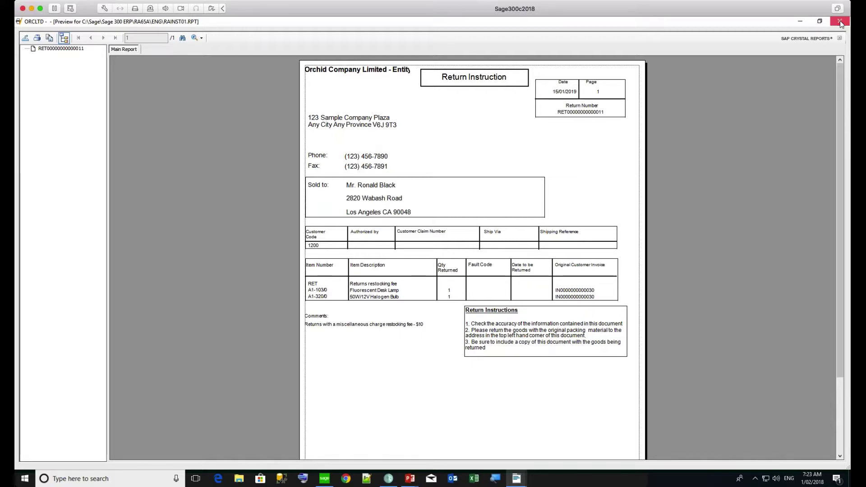
{"action": "left_click", "coordinate": [840, 21]}
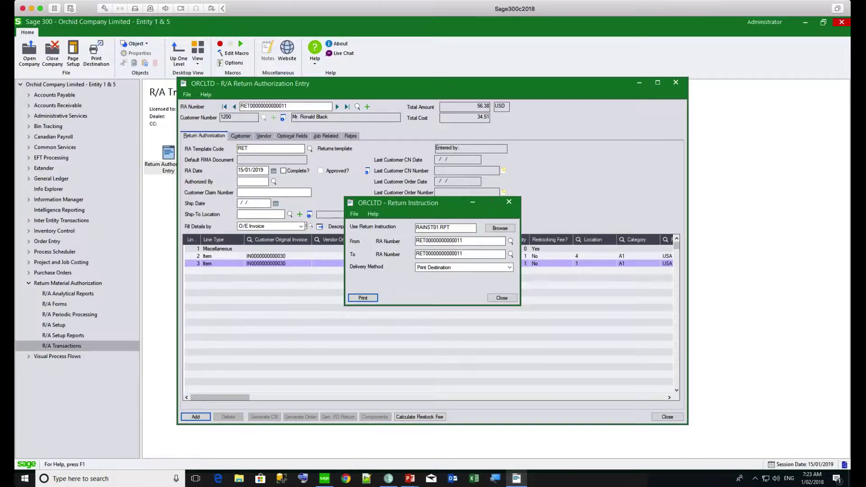
{"action": "left_click", "coordinate": [498, 296]}
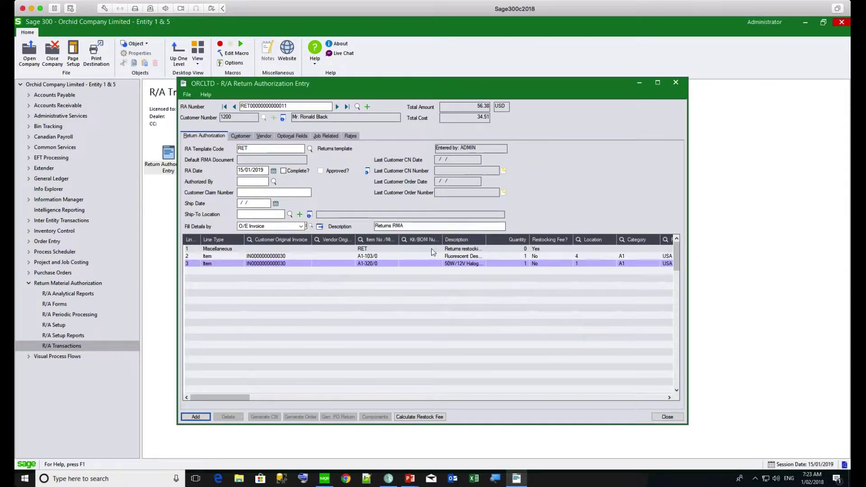
Tick Complete?, generate the O/E credit note, then start Generate Order
{"action": "left_click", "coordinate": [431, 249]}
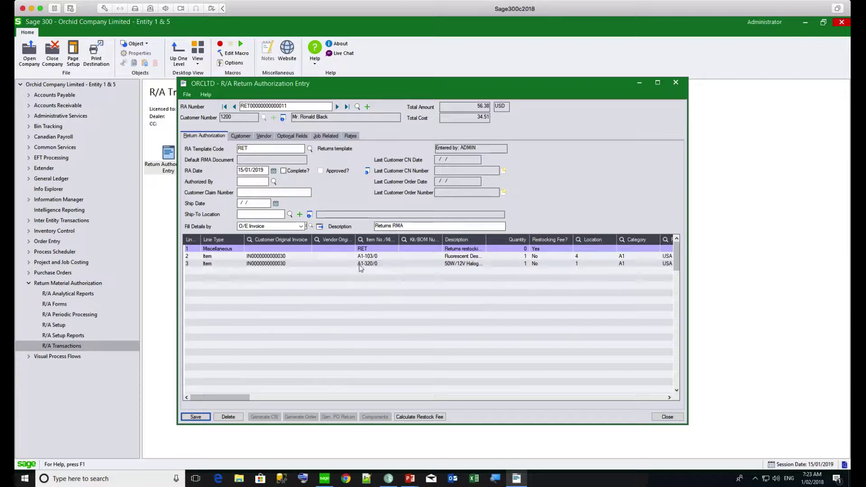
{"action": "left_click", "coordinate": [284, 172]}
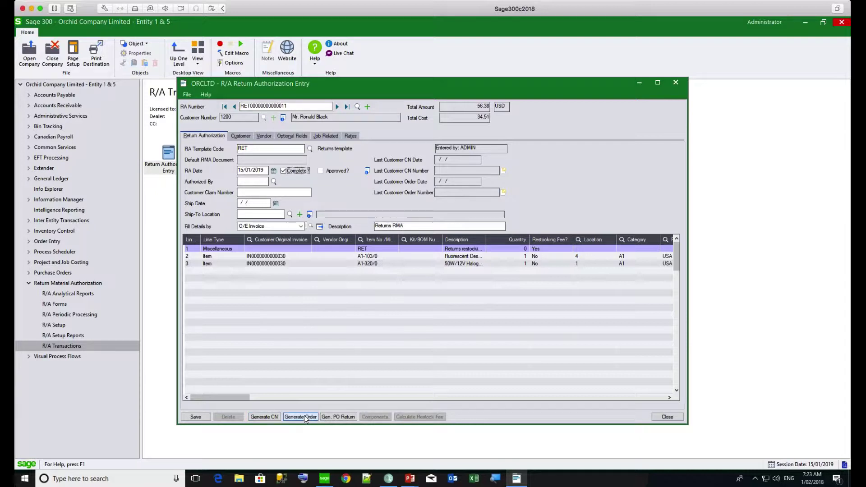
{"action": "left_click", "coordinate": [265, 418]}
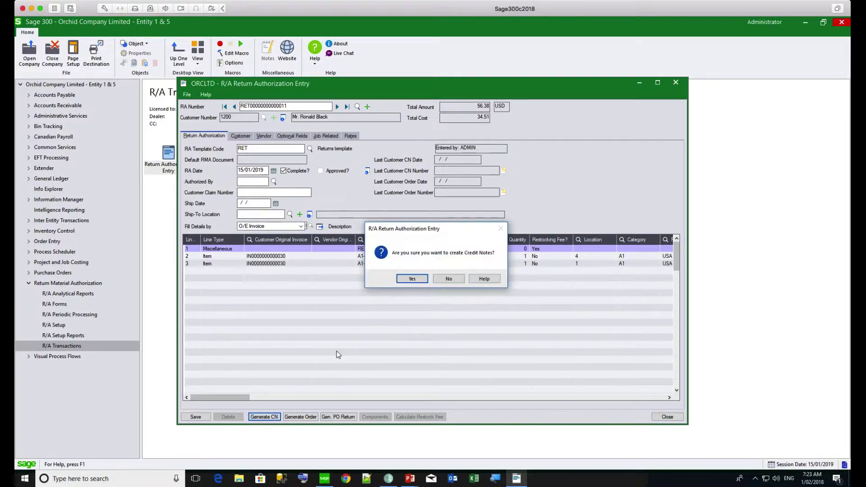
{"action": "left_click", "coordinate": [412, 279]}
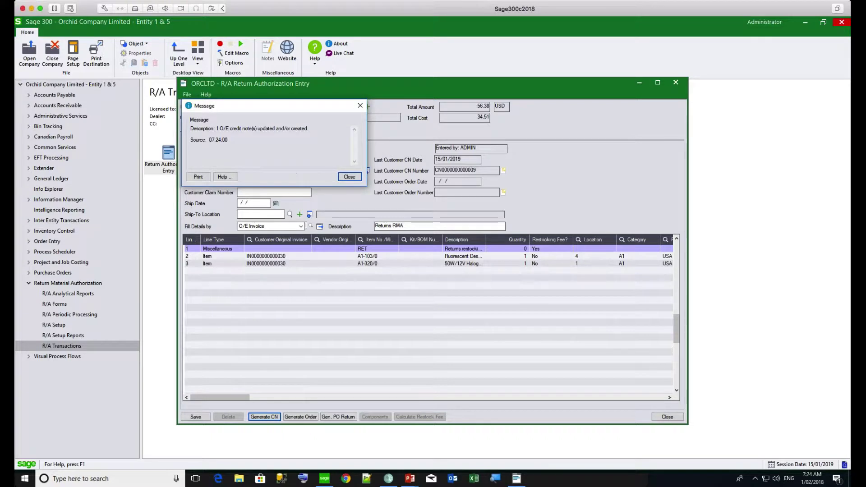
{"action": "left_click", "coordinate": [350, 177]}
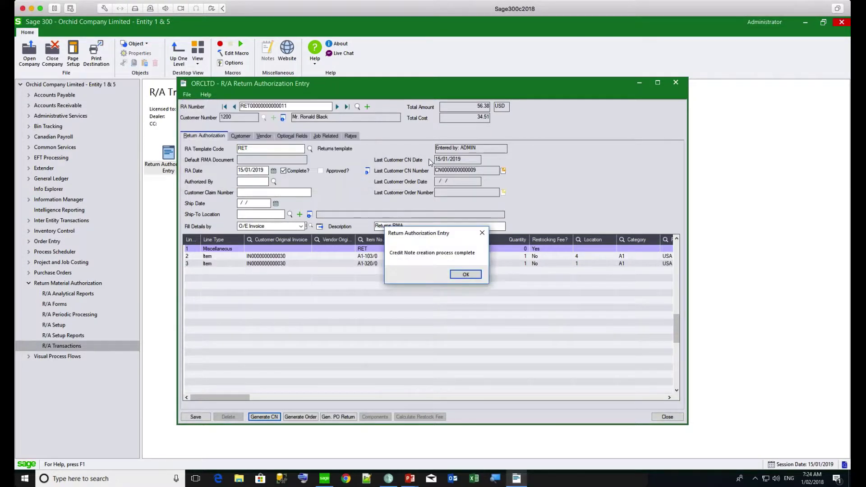
{"action": "left_click", "coordinate": [466, 274]}
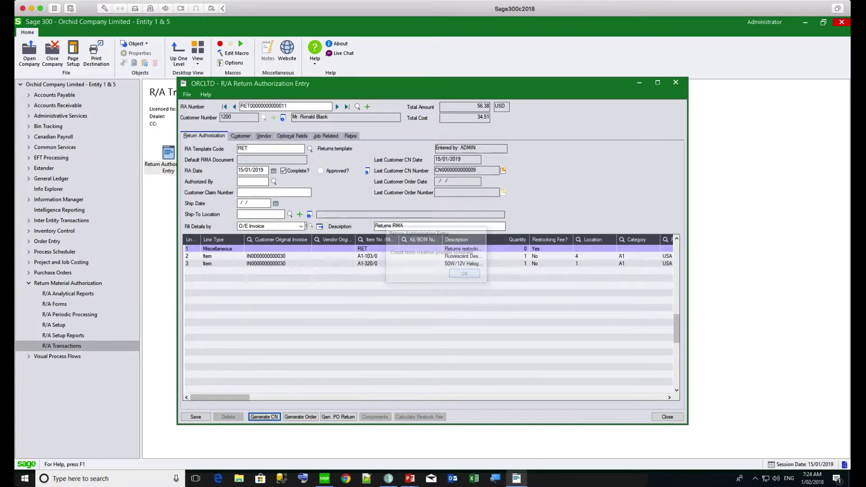
{"action": "left_click", "coordinate": [306, 418]}
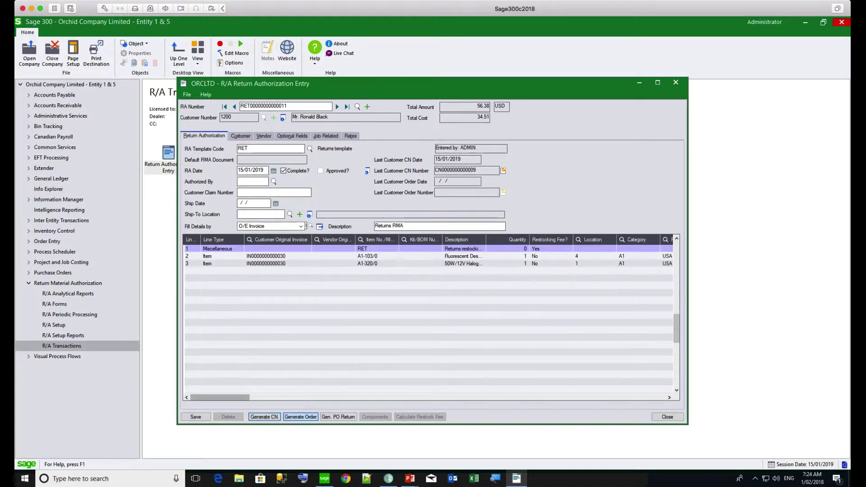
Create the replacement O/E order, recorded as the last customer order dated 15/01/2019
{"action": "left_click", "coordinate": [419, 279]}
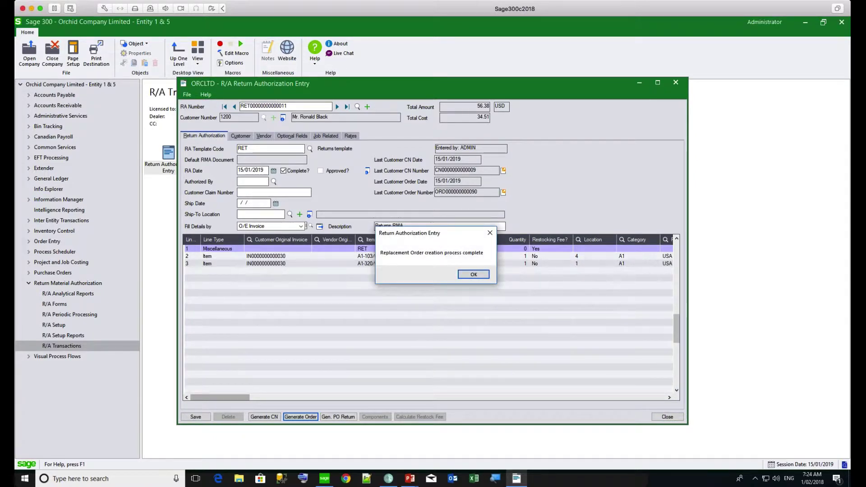
{"action": "left_click", "coordinate": [470, 276]}
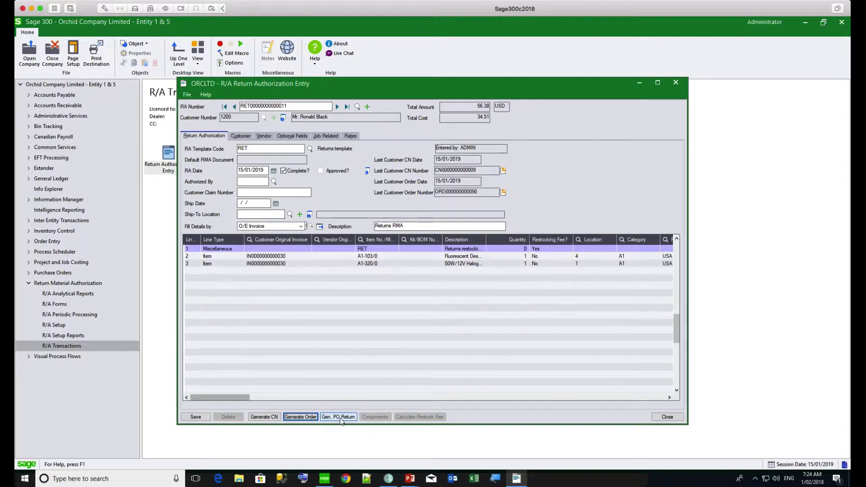
Scroll across the restocking fee line's columns and drill into the Last Customer Order Number
{"action": "left_click", "coordinate": [393, 252]}
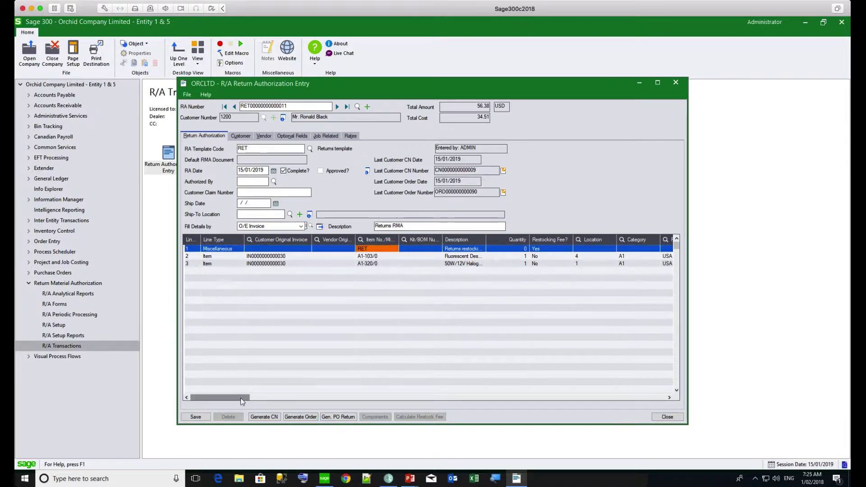
{"action": "mouse_move", "coordinate": [240, 397]}
{"action": "left_mouse_down"}
{"action": "mouse_move", "coordinate": [365, 400]}
{"action": "mouse_move", "coordinate": [250, 397]}
{"action": "left_mouse_up"}
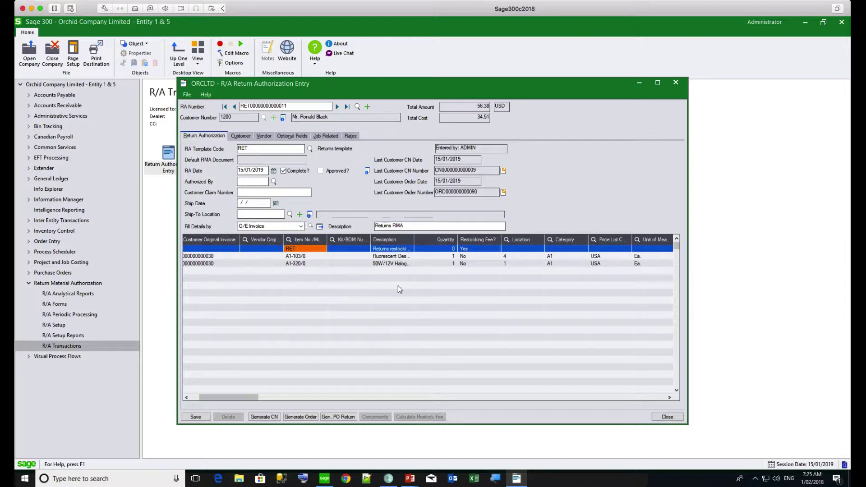
{"action": "left_click", "coordinate": [504, 192]}
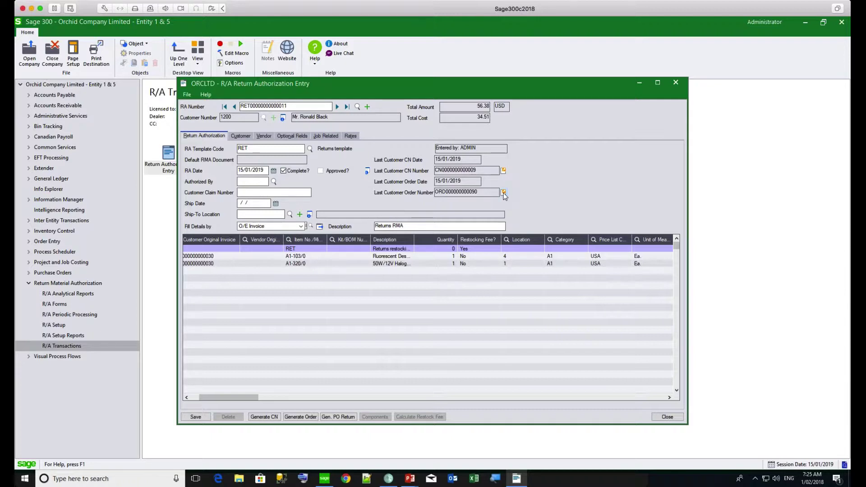
{"action": "left_click", "coordinate": [503, 193]}
Review the posted replacement order in O/E Order Entry, then close it
{"action": "left_click", "coordinate": [503, 192]}
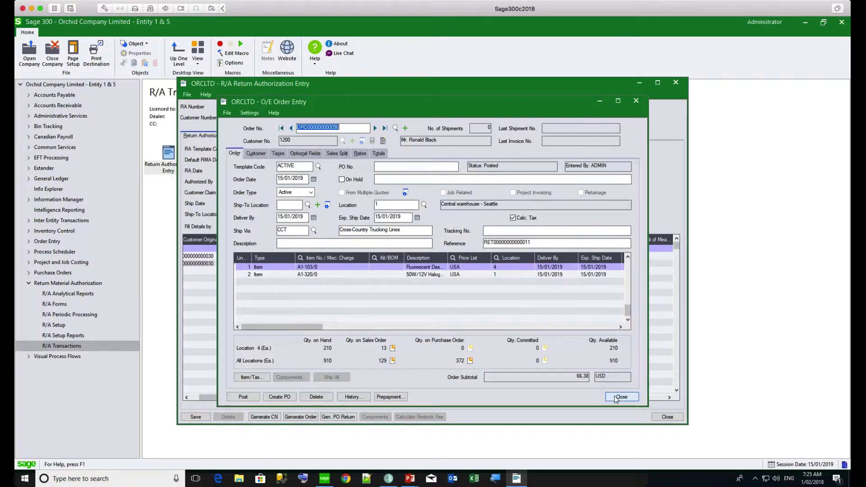
{"action": "left_click", "coordinate": [616, 399]}
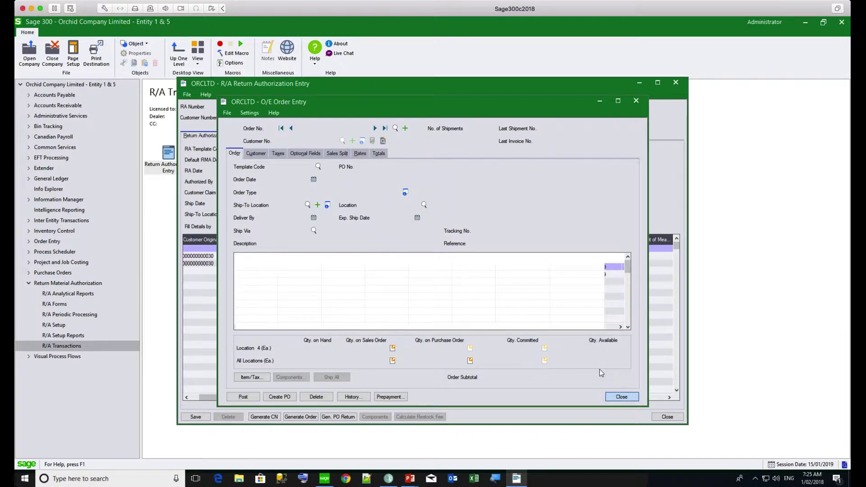
{"action": "left_click", "coordinate": [624, 398]}
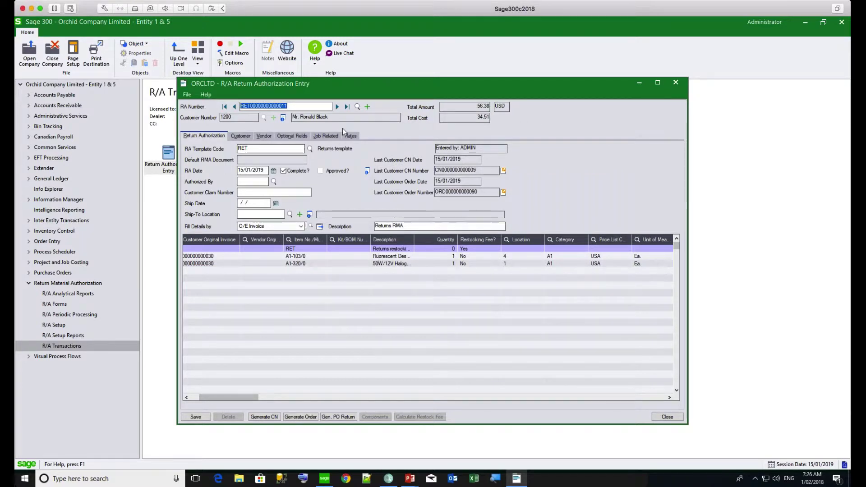
Start a new return authorization and enter the customer number
{"action": "left_click", "coordinate": [367, 107]}
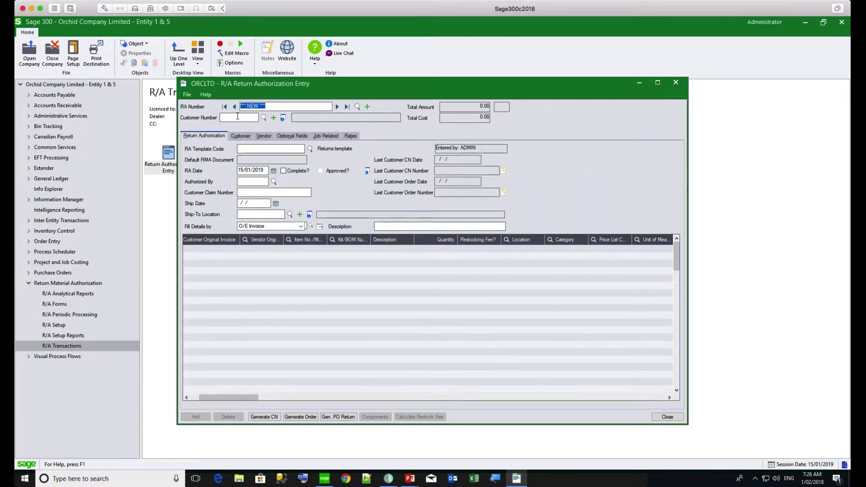
{"action": "left_click", "coordinate": [237, 116]}
{"action": "type", "text": "120"}
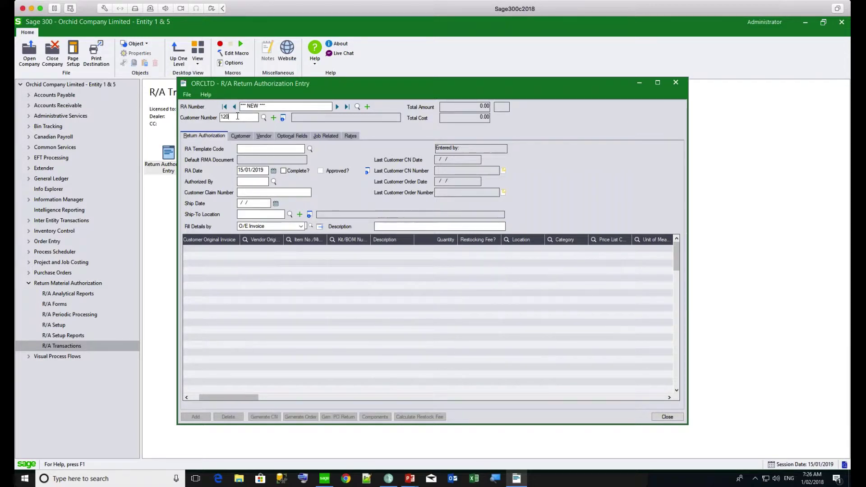
{"action": "type", "text": "0"}
{"action": "key", "text": "Tab"}
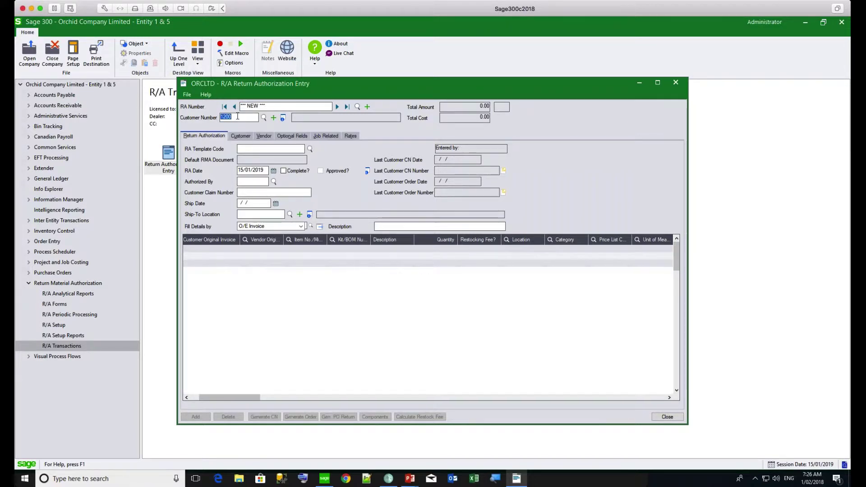
Commit the customer so the new return loads their defaults
{"action": "left_click", "coordinate": [253, 149]}
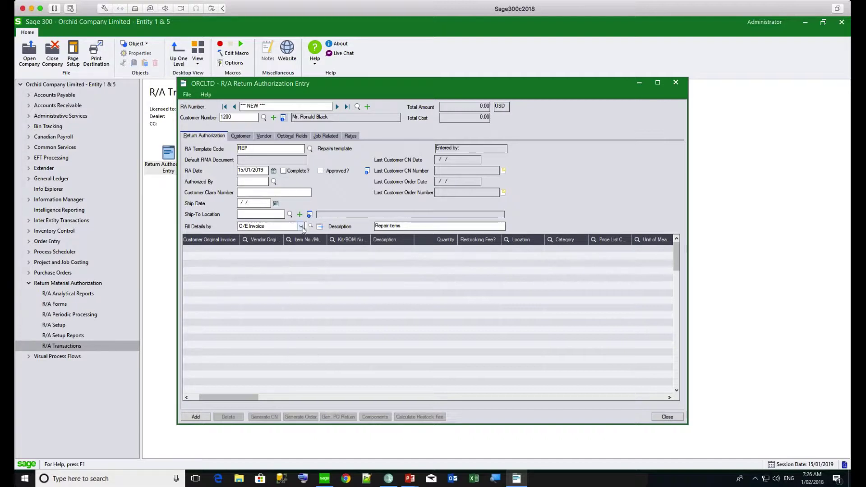
Fill the return lines from the customer's O/E invoice, loading A1-310/0 and A2|IMAGE-1500|G
{"action": "left_click", "coordinate": [301, 227]}
{"action": "left_click", "coordinate": [301, 227]}
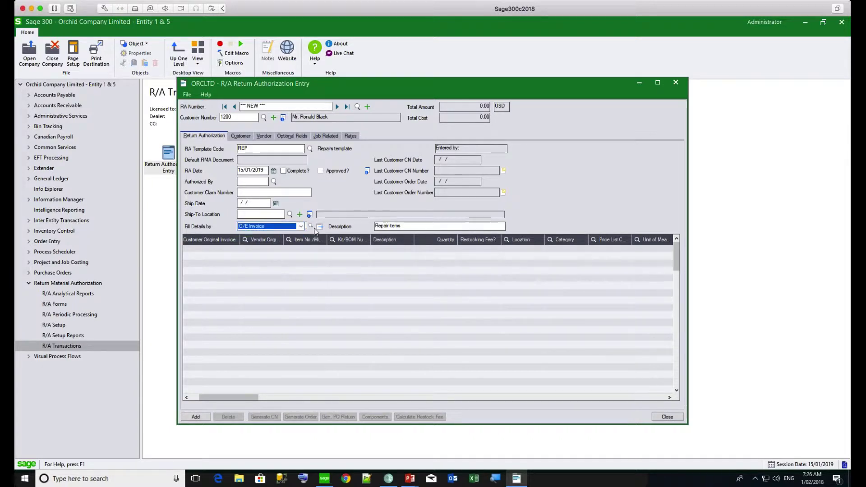
{"action": "left_click", "coordinate": [310, 226]}
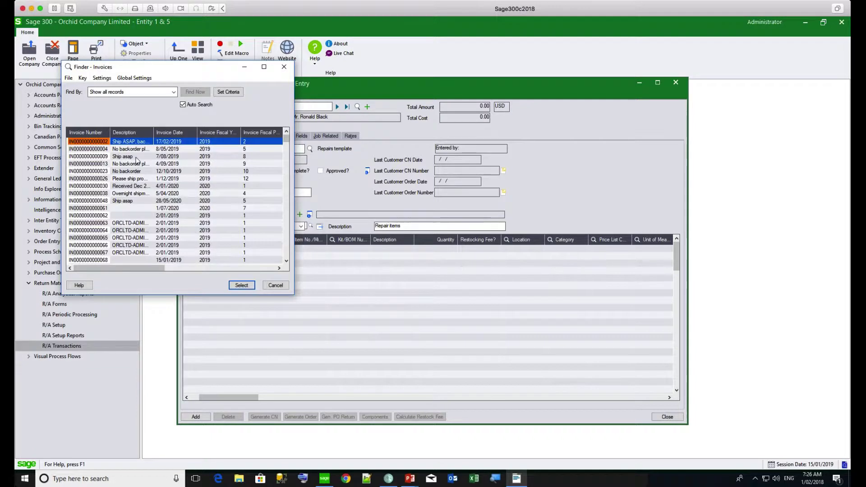
{"action": "double_click", "coordinate": [136, 157]}
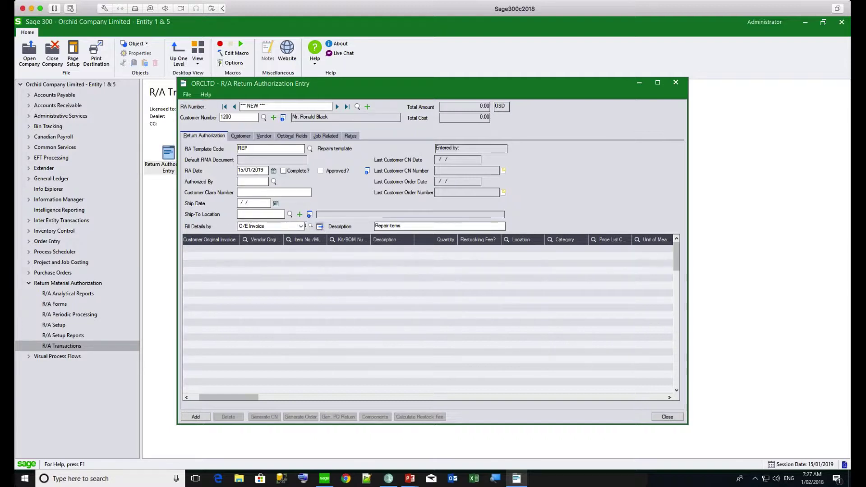
{"action": "left_click", "coordinate": [320, 226]}
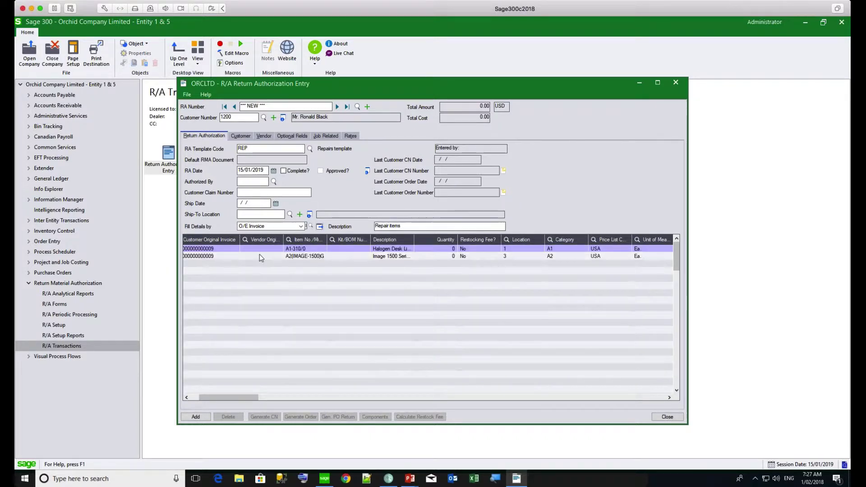
Delete the A2|IMAGE-1500|G Image 1500 Series line from the return
{"action": "left_click", "coordinate": [216, 257]}
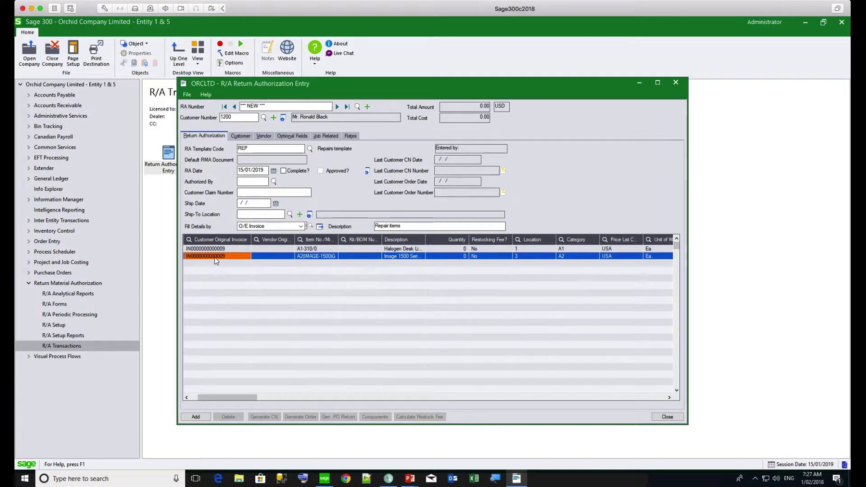
{"action": "key", "text": "Delete"}
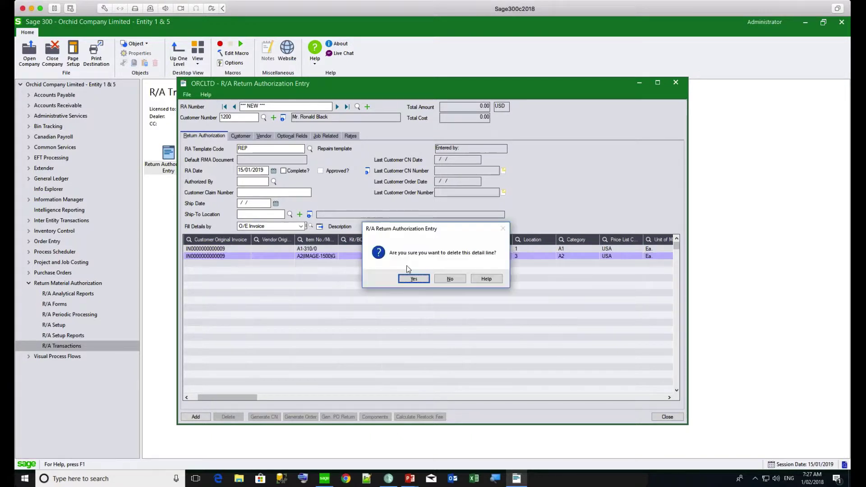
{"action": "left_click", "coordinate": [413, 278]}
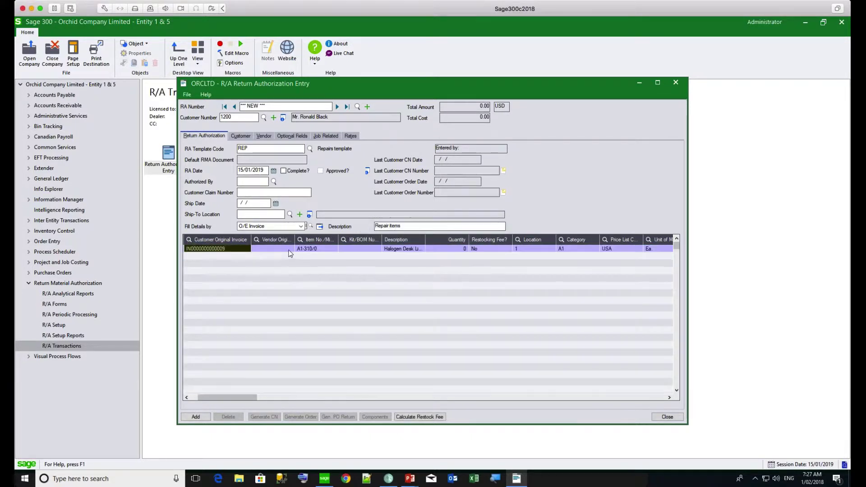
Save the return authorization without printing its RA instruction
{"action": "left_click", "coordinate": [289, 250]}
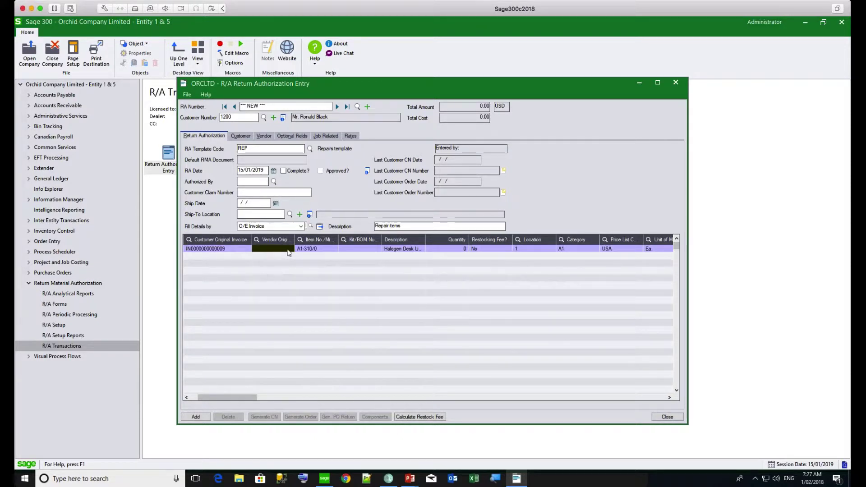
{"action": "left_click", "coordinate": [195, 416]}
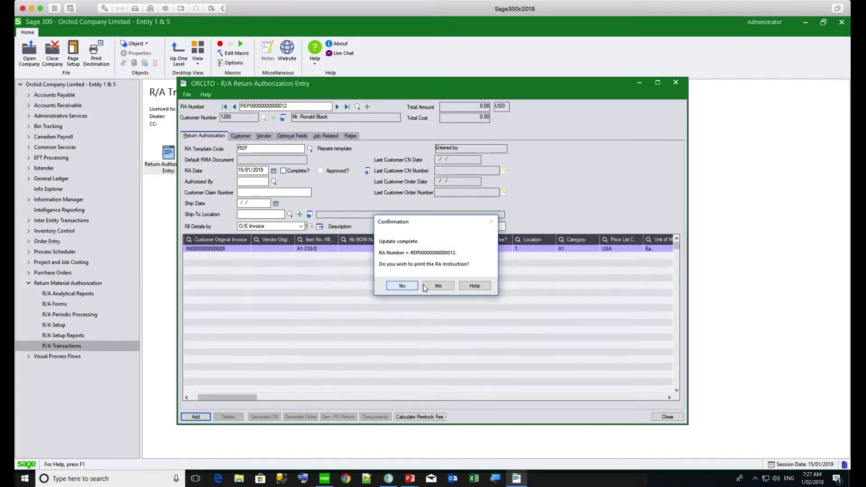
{"action": "left_click", "coordinate": [437, 286]}
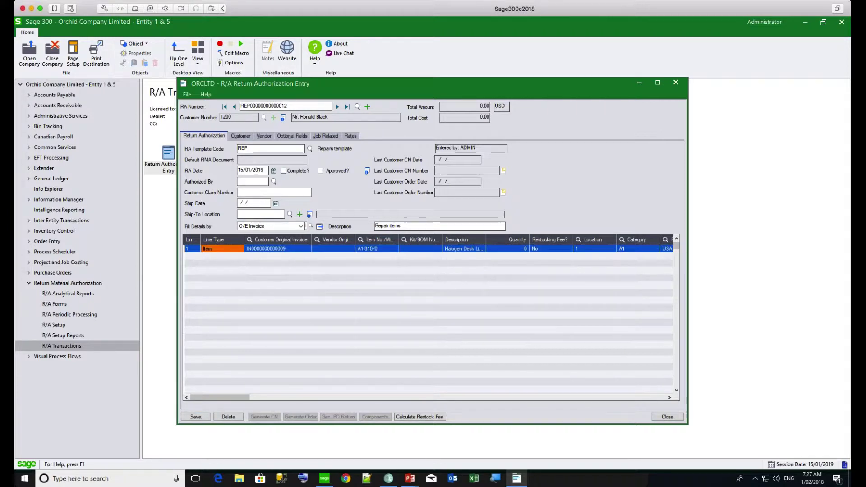
Add a Miscellaneous detail line carrying the LAB Labor Charge
{"action": "key", "text": "Insert"}
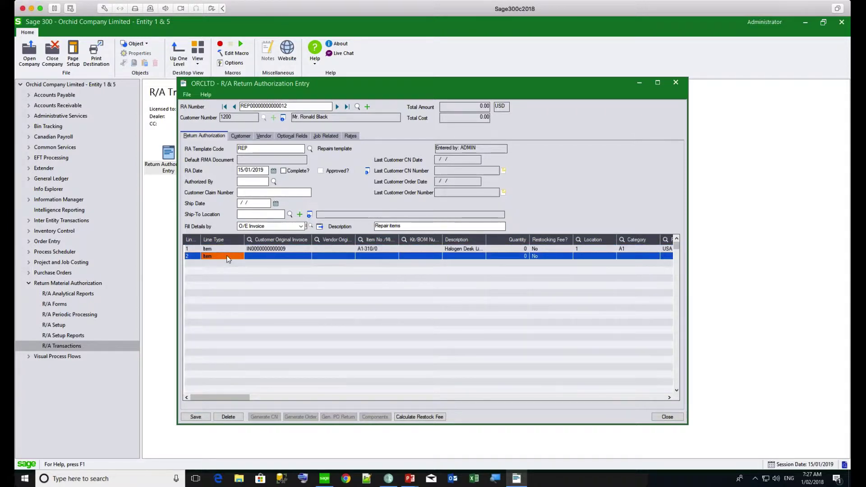
{"action": "left_click", "coordinate": [227, 256]}
{"action": "key", "text": "Down"}
{"action": "left_click", "coordinate": [274, 255]}
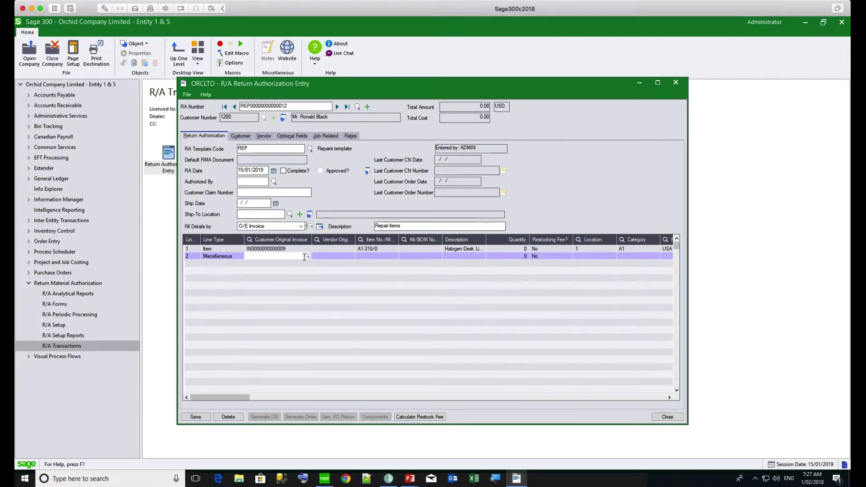
{"action": "key", "text": "Tab"}
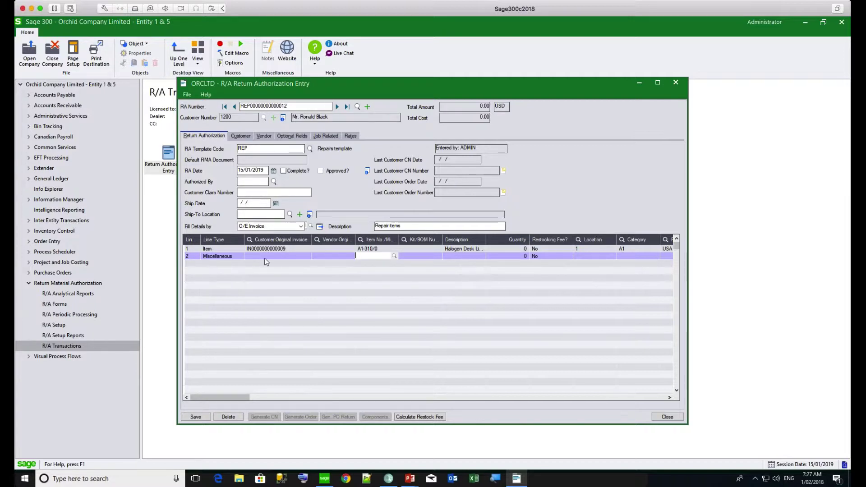
{"action": "key", "text": "F5"}
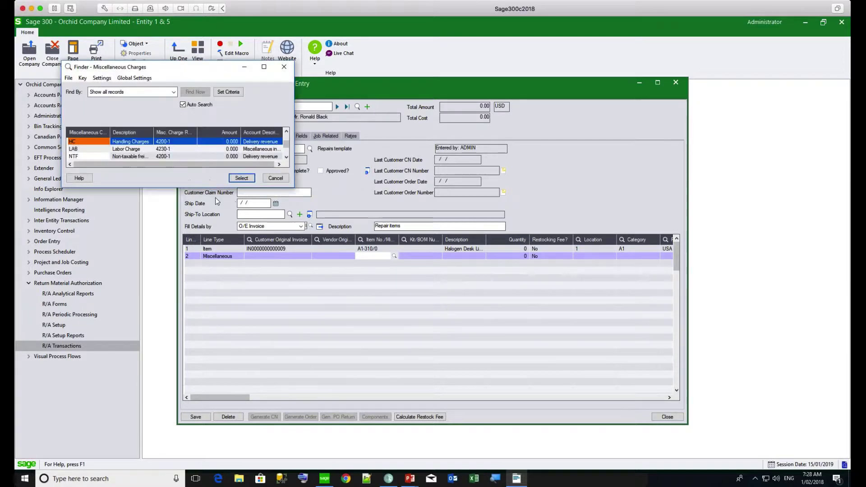
{"action": "double_click", "coordinate": [159, 149]}
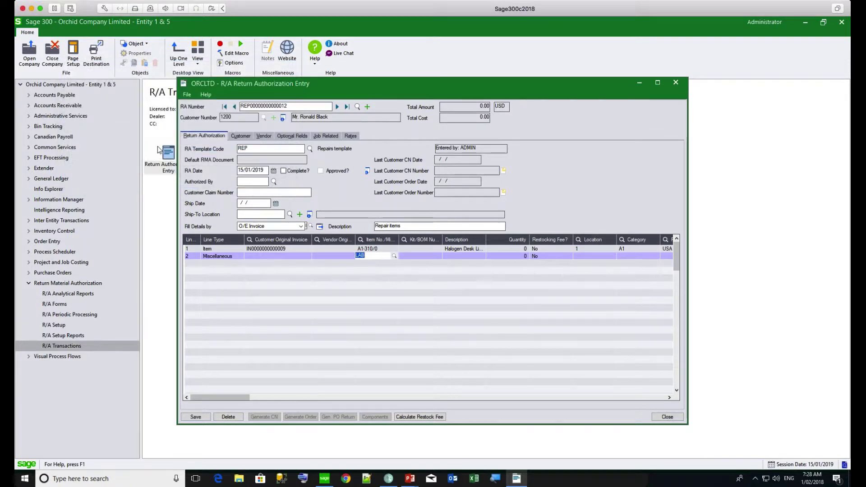
{"action": "key", "text": "Tab"}
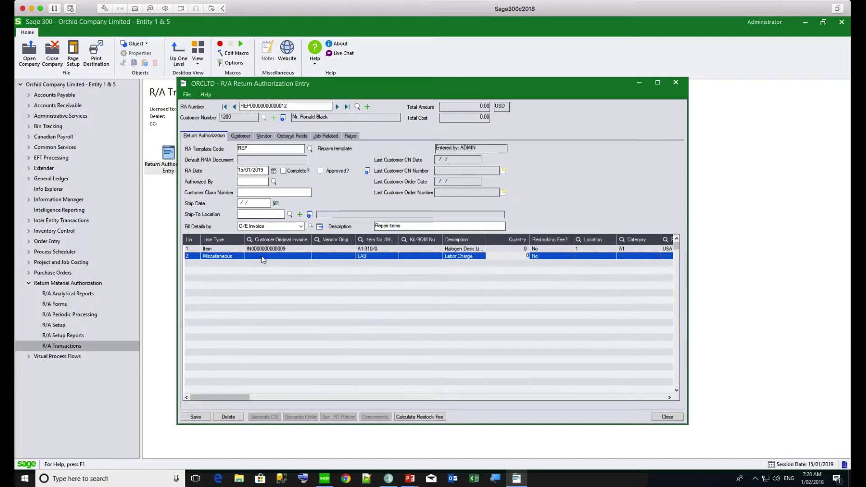
{"action": "left_click", "coordinate": [263, 256]}
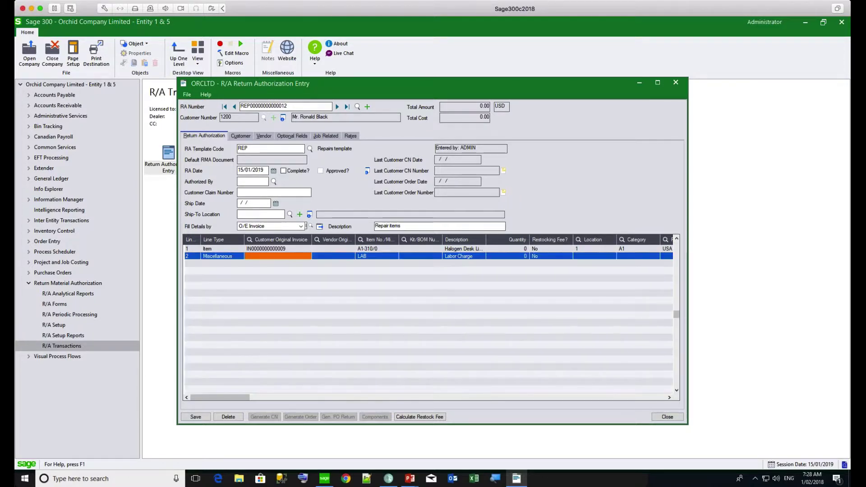
{"action": "left_click", "coordinate": [264, 249]}
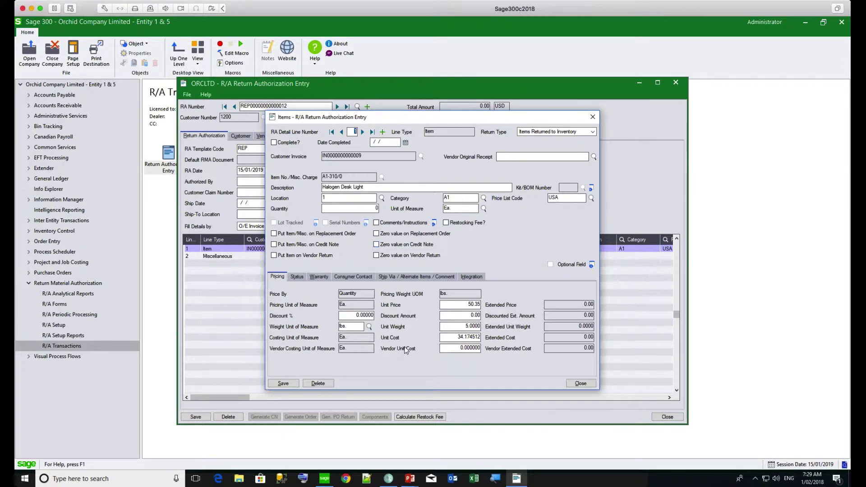
Show the Halogen Desk Light line's Status details, at workflow stage 01 With the customer
{"action": "left_click", "coordinate": [296, 277]}
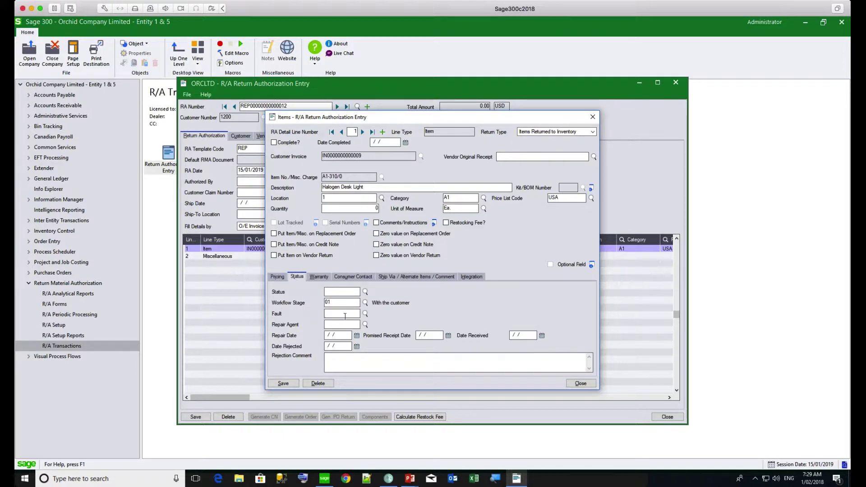
Set the Halogen Desk Light's fault to 03 Damaged seal and view its warranty details
{"action": "left_click", "coordinate": [365, 313]}
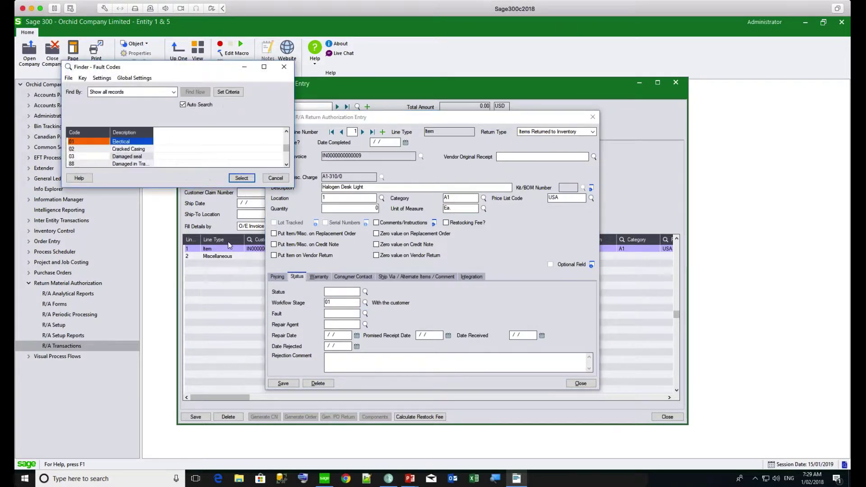
{"action": "double_click", "coordinate": [118, 156]}
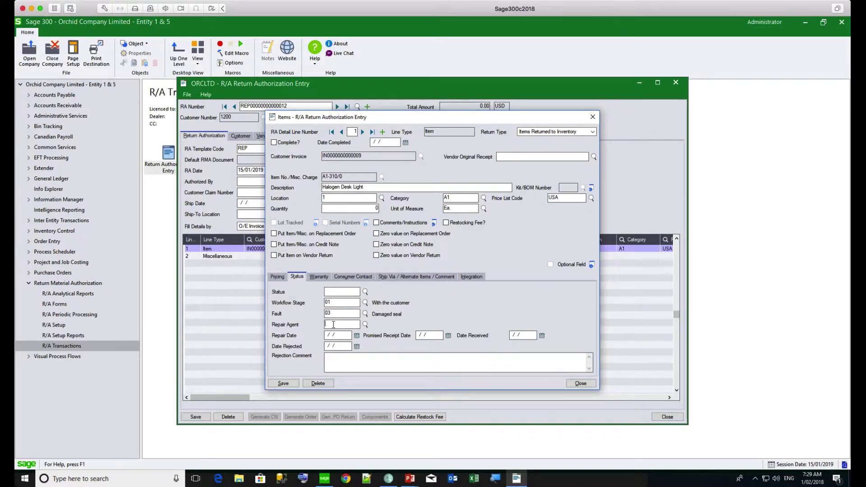
{"action": "left_click", "coordinate": [319, 277]}
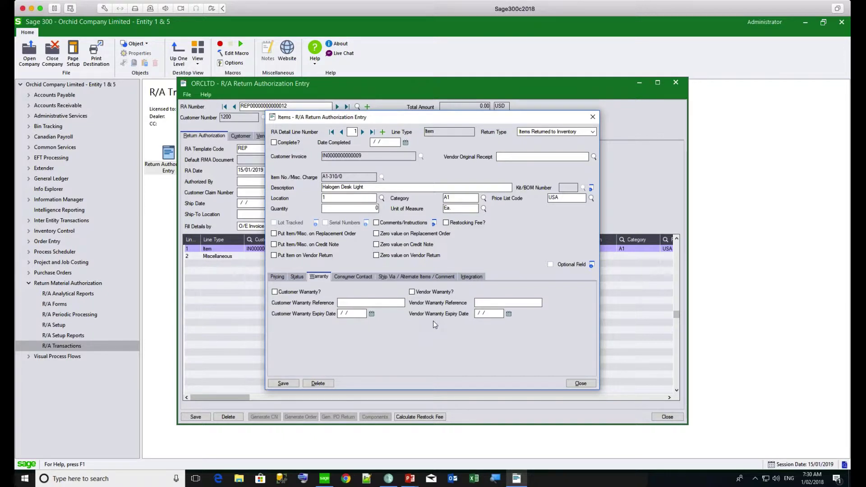
Browse the line's Consumer Contact, Ship Via/Comment and Integration details, then close the window
{"action": "left_click", "coordinate": [361, 276]}
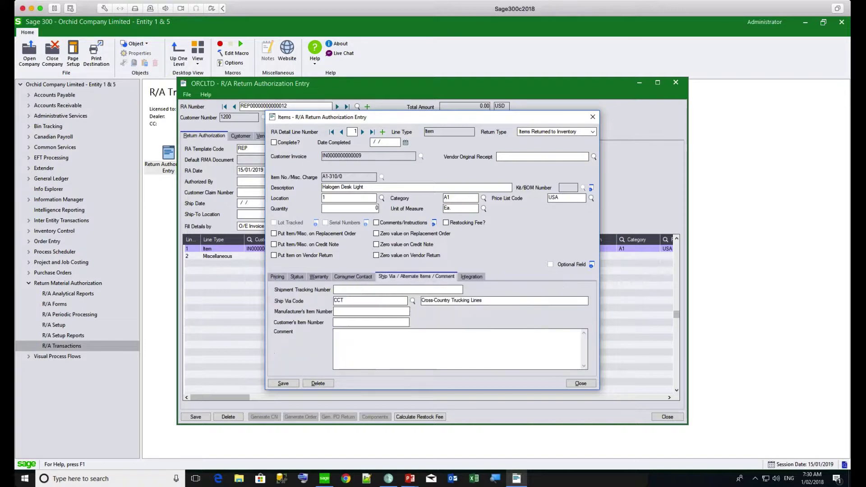
{"action": "left_click", "coordinate": [408, 276]}
{"action": "left_click", "coordinate": [472, 277]}
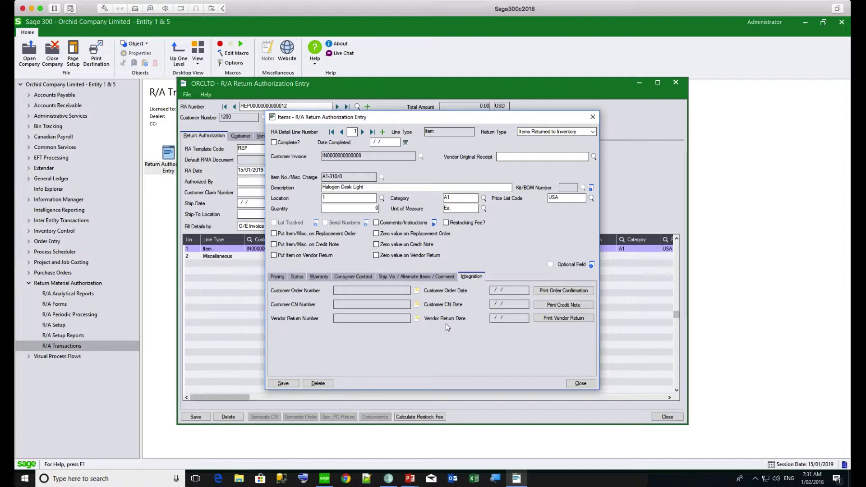
{"action": "left_click", "coordinate": [573, 385]}
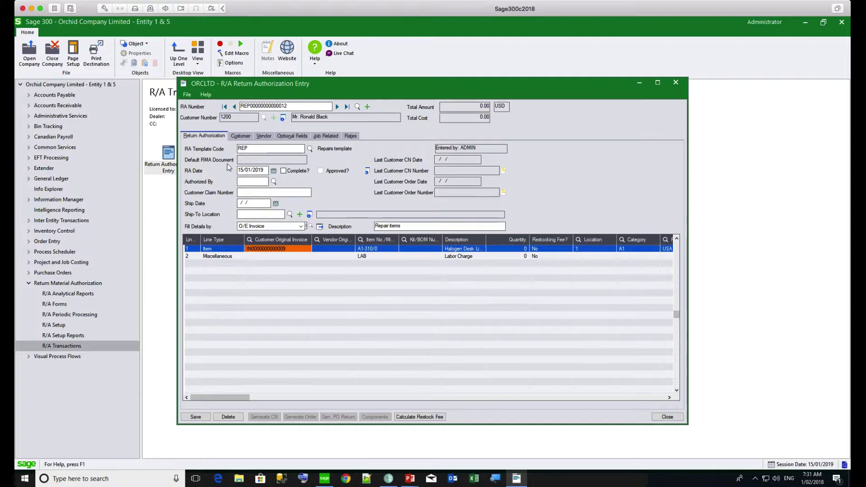
Review the return authorization's Customer, Vendor and Optional Fields tabs, ending on the repair-cost comment
{"action": "key", "text": "alt+c"}
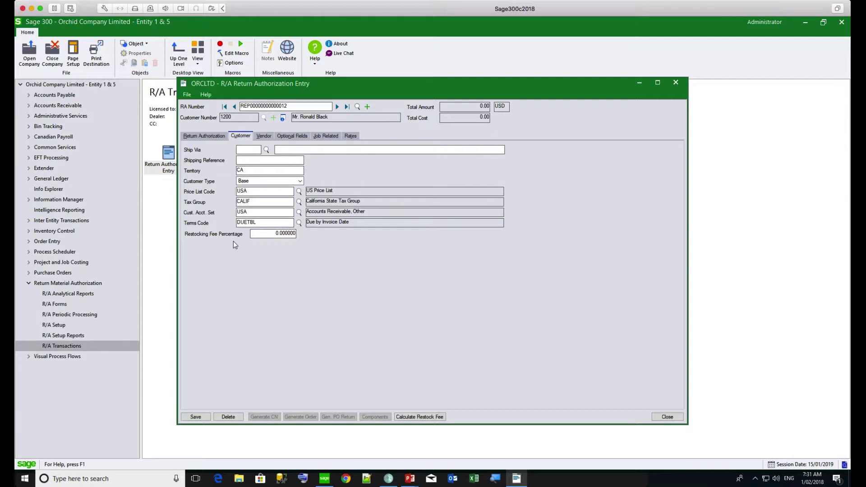
{"action": "left_click", "coordinate": [264, 136]}
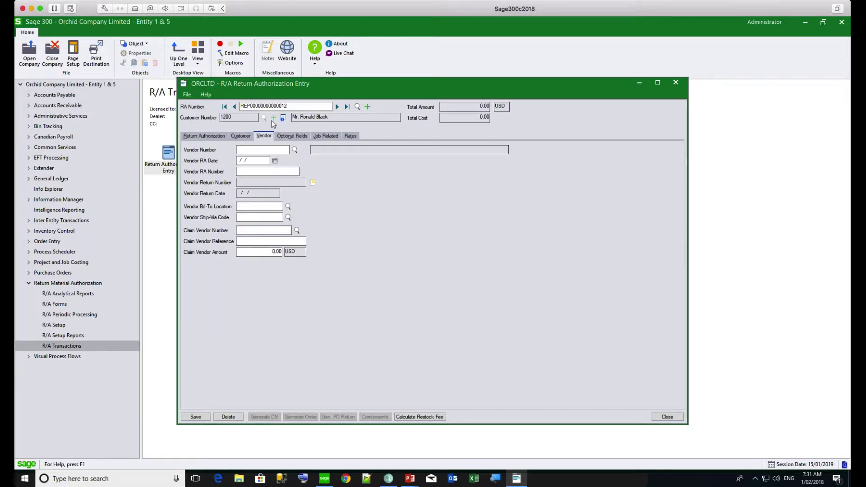
{"action": "left_click", "coordinate": [292, 137]}
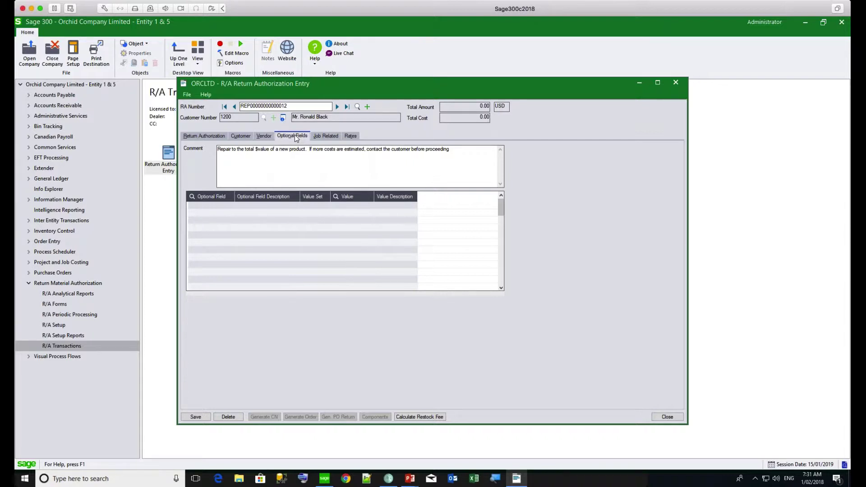
Check the Job Related options, then the Rates showing USD at spot rate 1.3435 dated 15/01/2019
{"action": "left_click", "coordinate": [328, 137]}
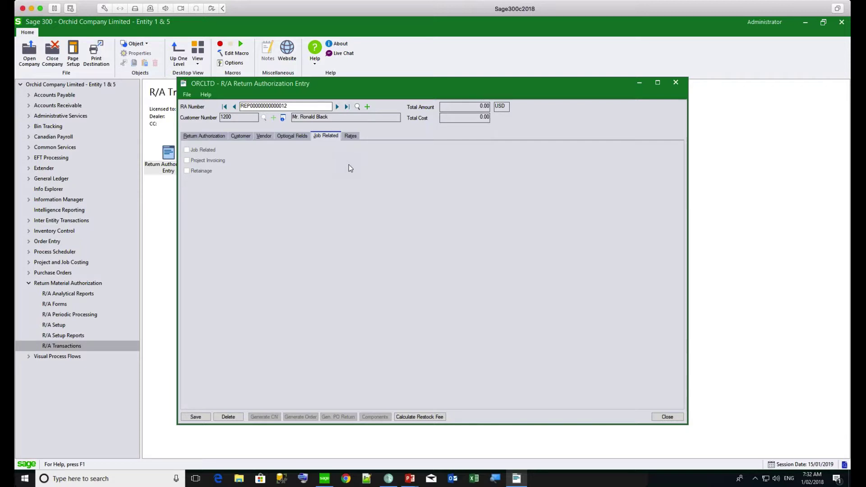
{"action": "left_click", "coordinate": [350, 136]}
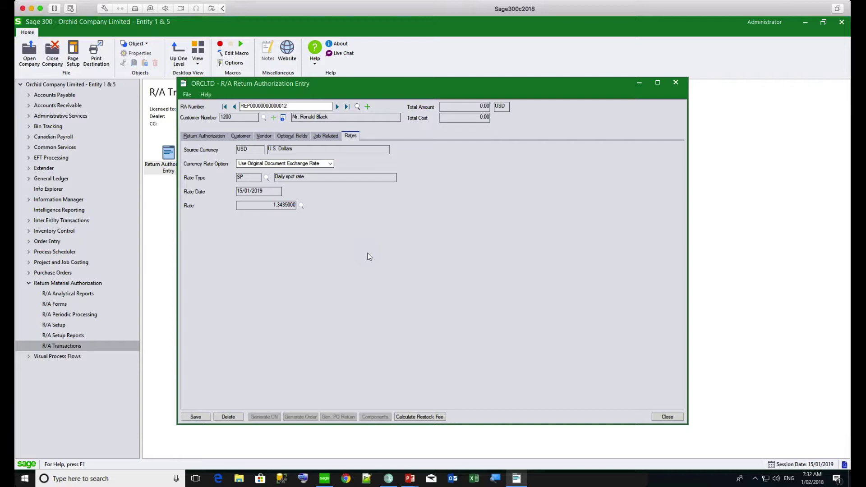
Close the return authorization entry, answer the save-changes prompt, and display the Visual Process Flows folder
{"action": "left_click", "coordinate": [676, 83]}
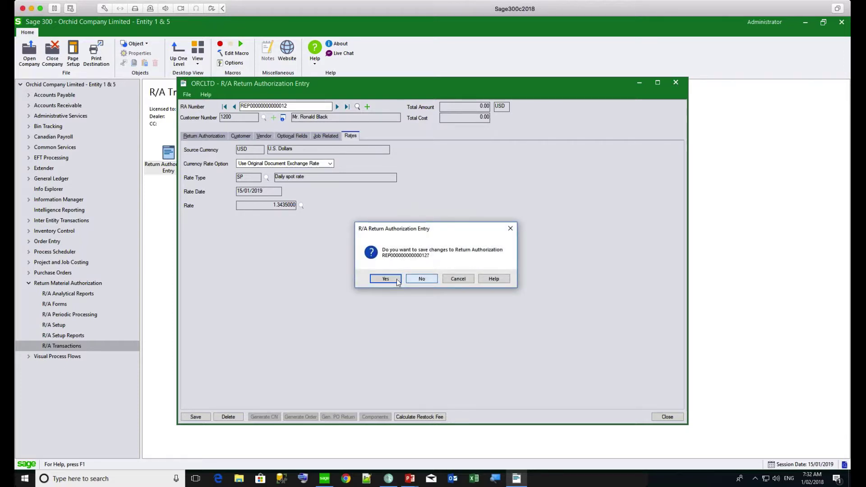
{"action": "left_click", "coordinate": [410, 282]}
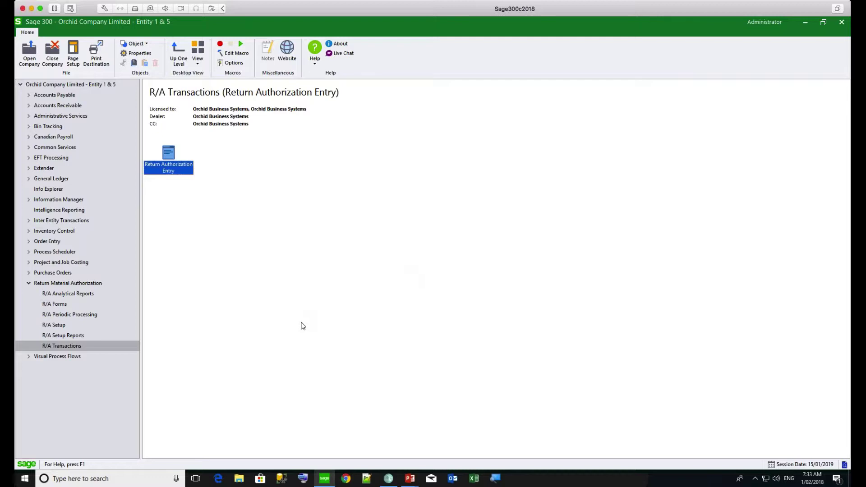
{"action": "left_click", "coordinate": [50, 358]}
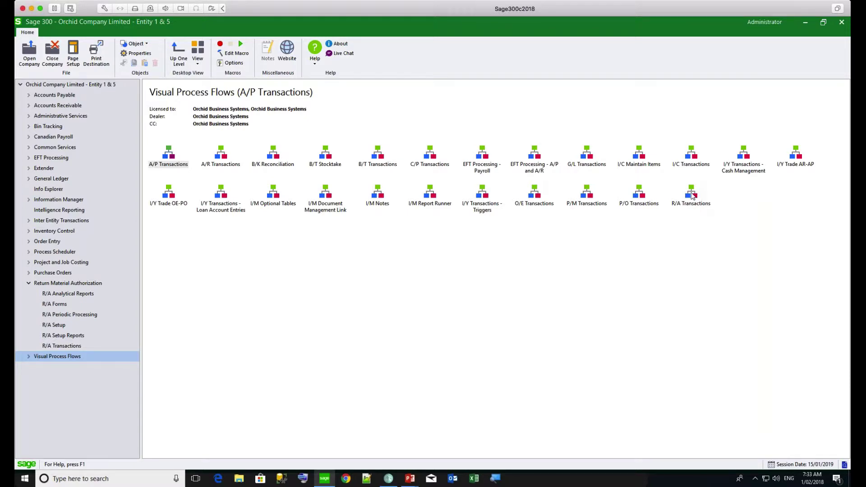
Open the R/A Transactions process flow and launch RA Templates setup from its diagram
{"action": "double_click", "coordinate": [692, 194]}
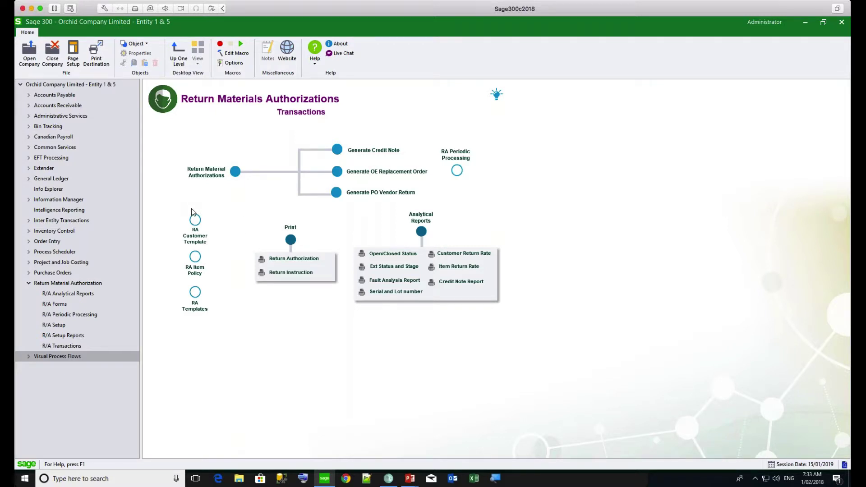
{"action": "left_click", "coordinate": [194, 294]}
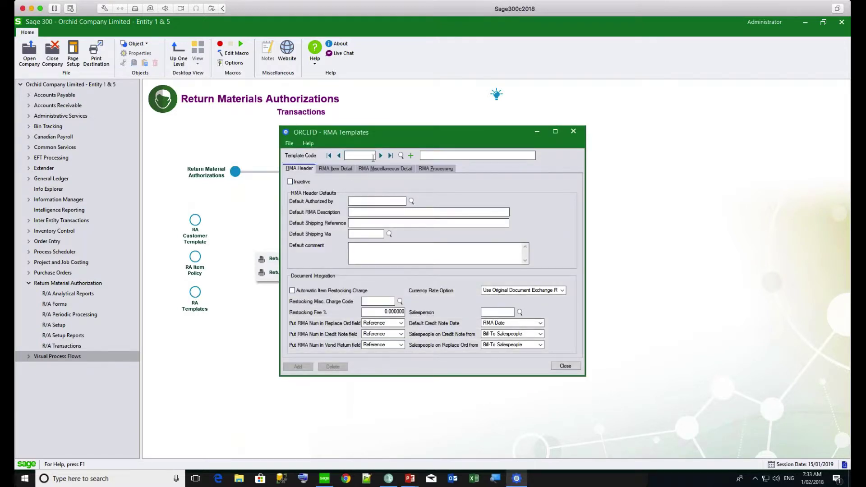
Page through the REP, RET and RETPCT templates to reach WAR Warranty Repairs
{"action": "left_click", "coordinate": [381, 156]}
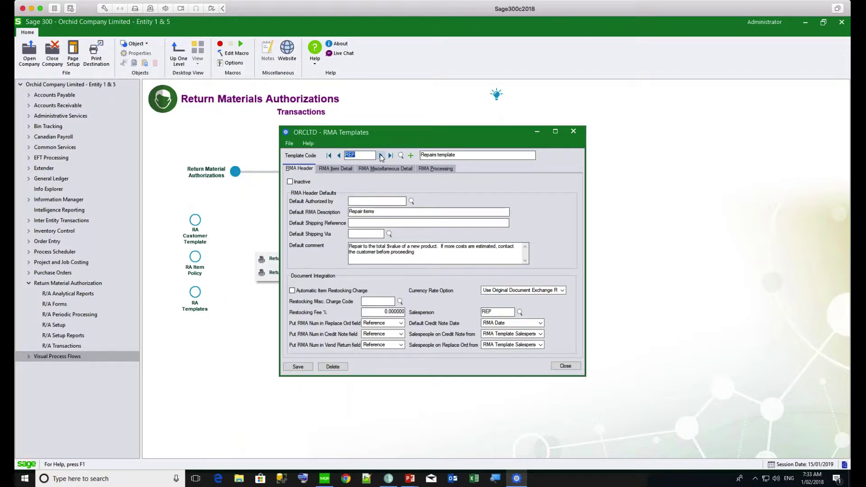
{"action": "left_click", "coordinate": [381, 156]}
{"action": "left_click", "coordinate": [381, 156]}
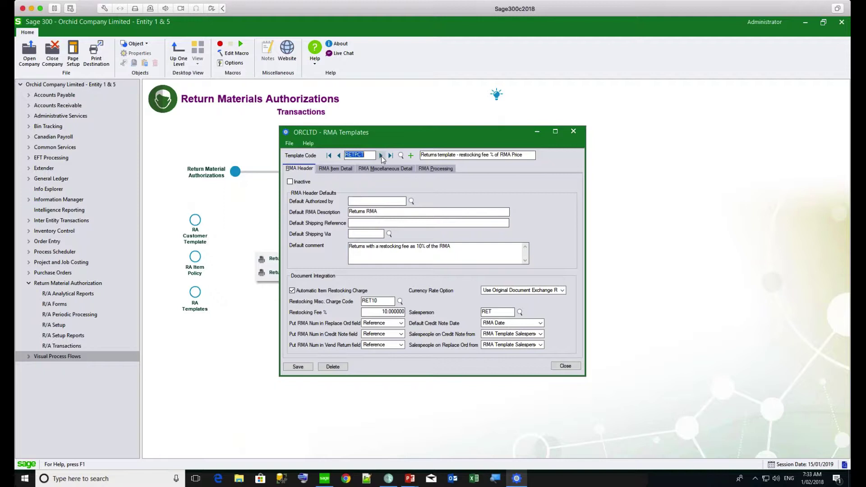
{"action": "left_click", "coordinate": [380, 156]}
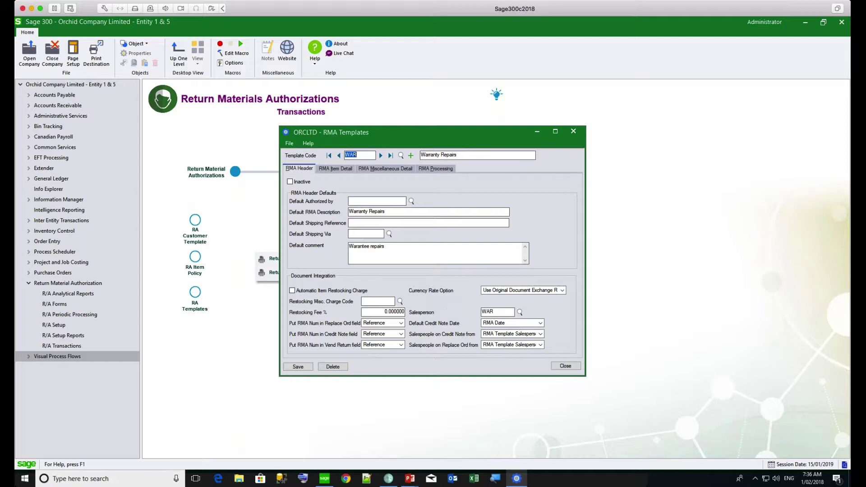
View the WAR template's item detail defaults, then its miscellaneous detail defaults with workflow stage 01
{"action": "left_click", "coordinate": [335, 168]}
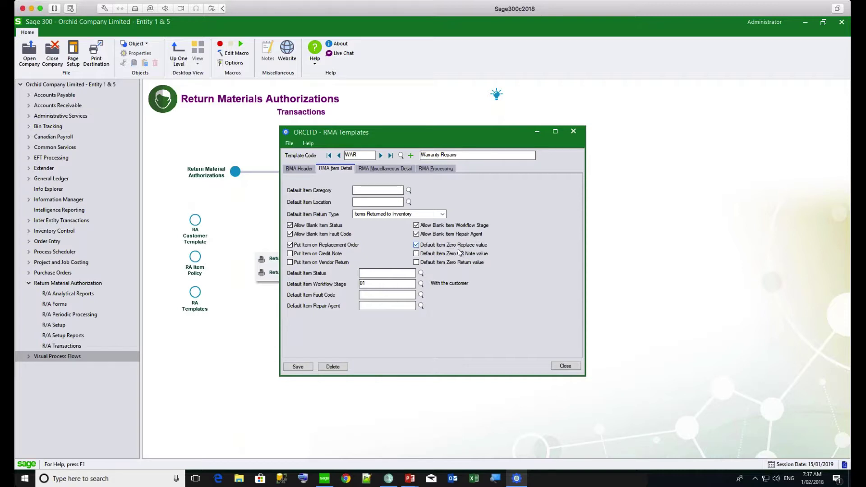
{"action": "left_click", "coordinate": [385, 168]}
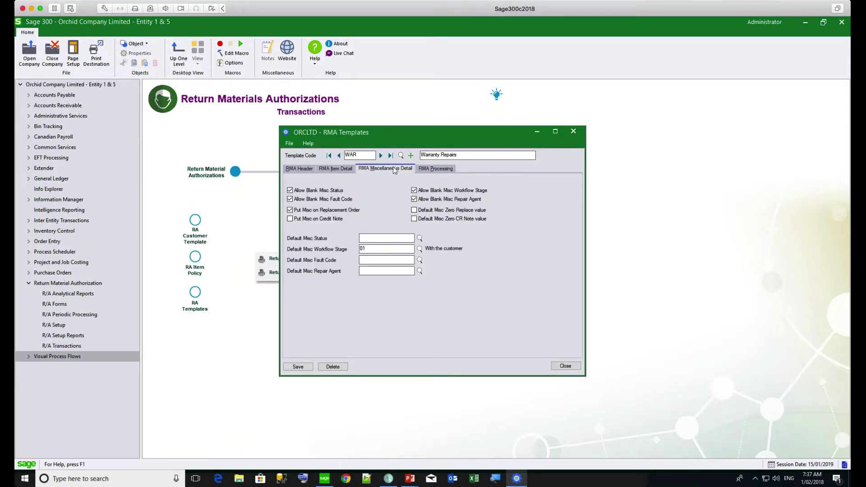
Show the WAR template's RMA Processing settings: prefix WAR, number length 14, next RA number 4
{"action": "left_click", "coordinate": [440, 170]}
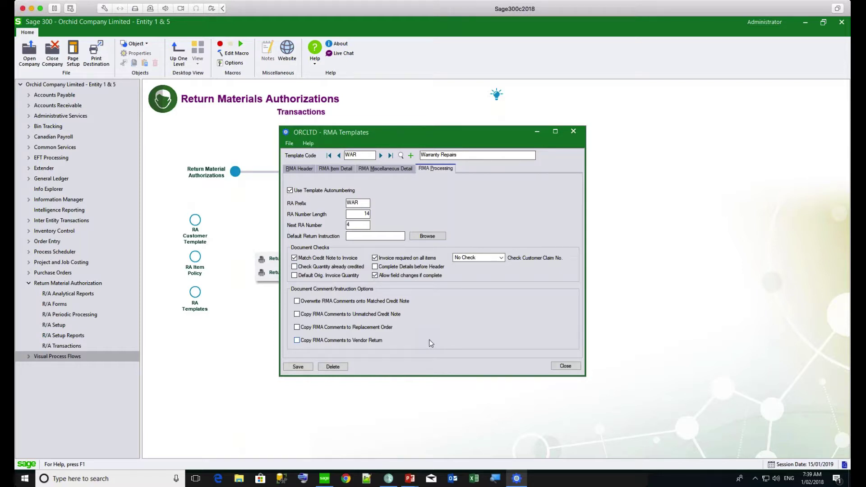
Close the Warranty Repairs RMA template to return to the RMA transactions flow
{"action": "left_click", "coordinate": [563, 366]}
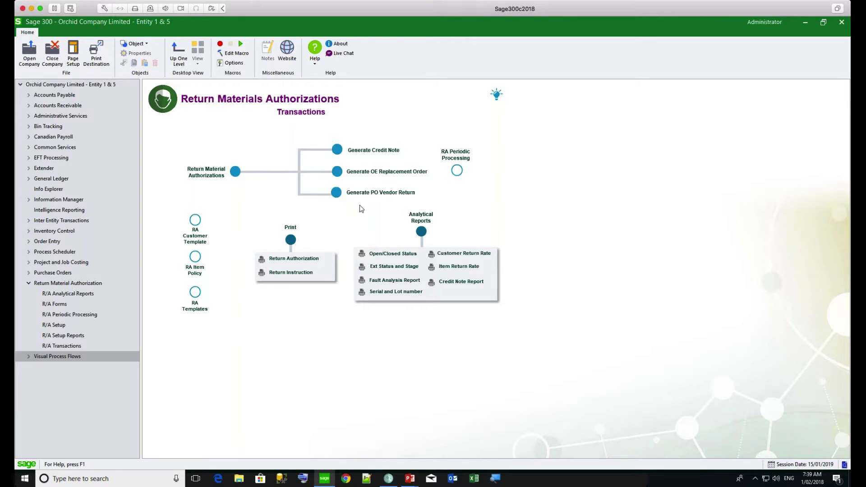
{"action": "left_click", "coordinate": [457, 171]}
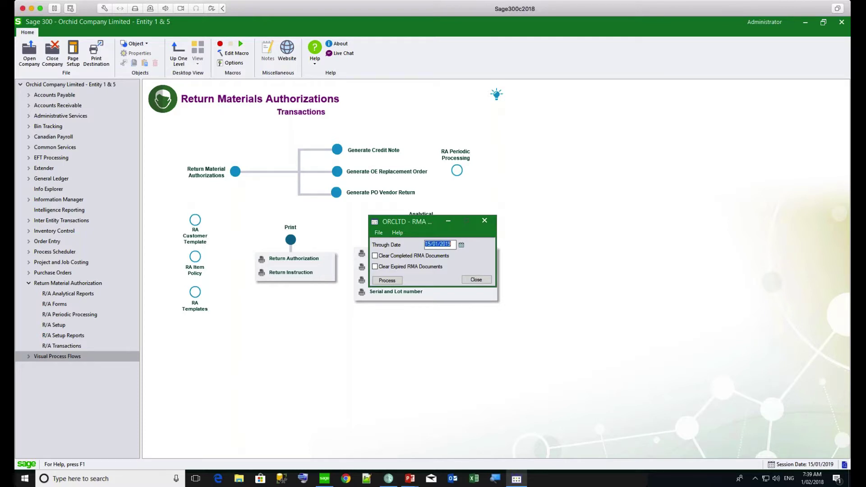
{"action": "left_click", "coordinate": [476, 280]}
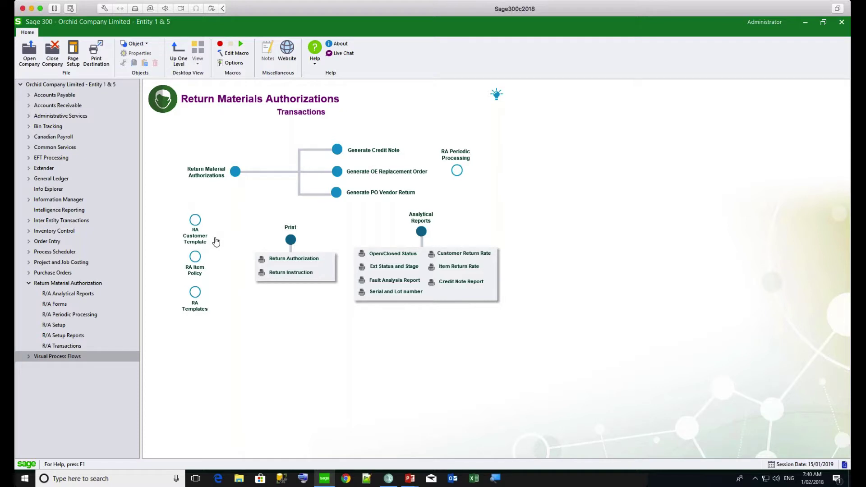
{"action": "left_click", "coordinate": [196, 235]}
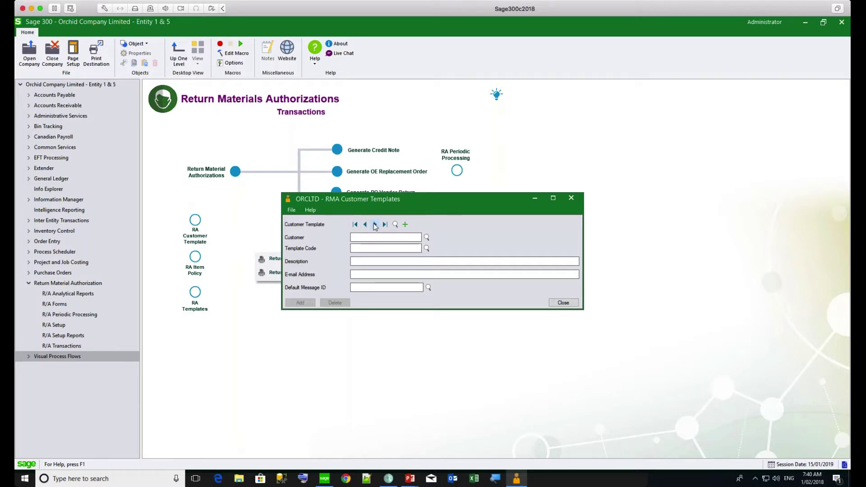
{"action": "left_click", "coordinate": [375, 224]}
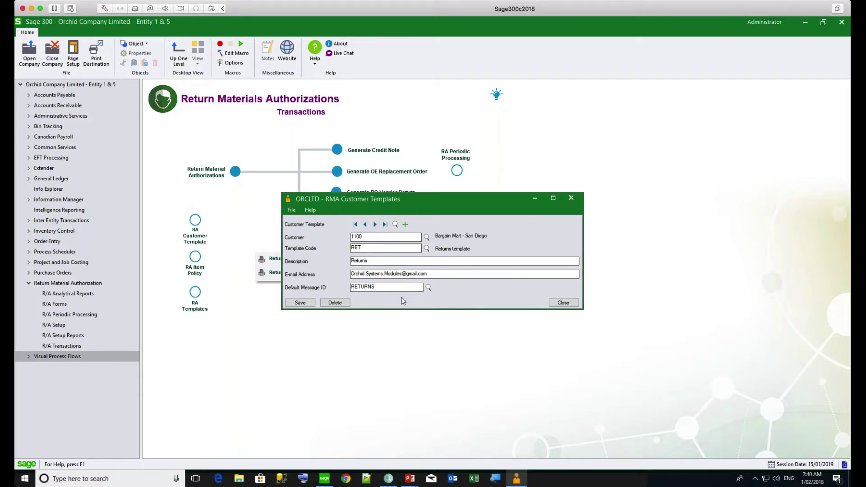
{"action": "left_click", "coordinate": [564, 303]}
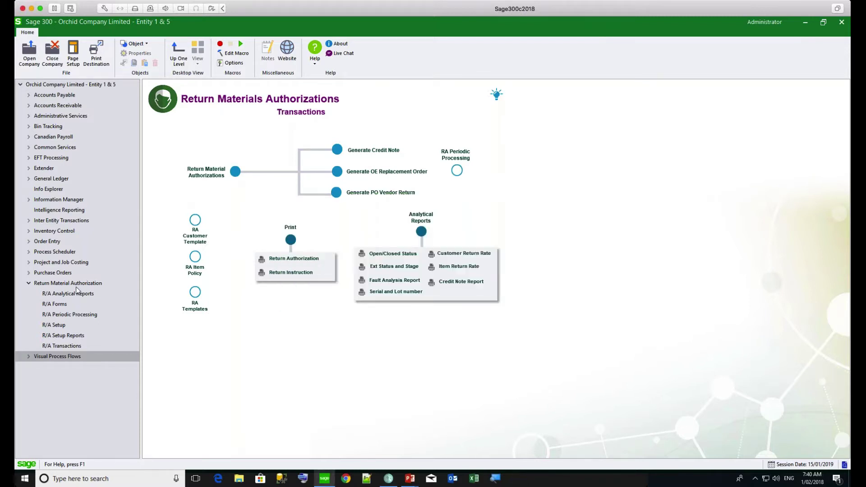
Open R/A Setup and review the RA Options Processing and Updates tabs, confirming 65A PU0.04
{"action": "left_click", "coordinate": [90, 283]}
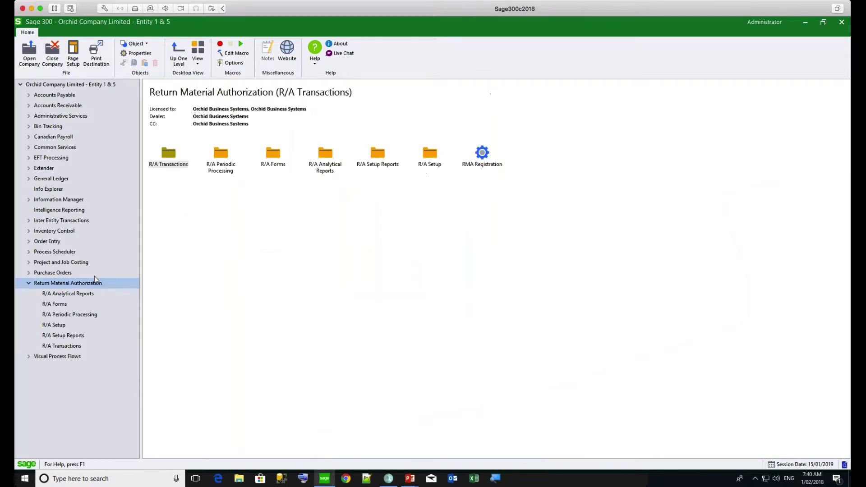
{"action": "double_click", "coordinate": [429, 154]}
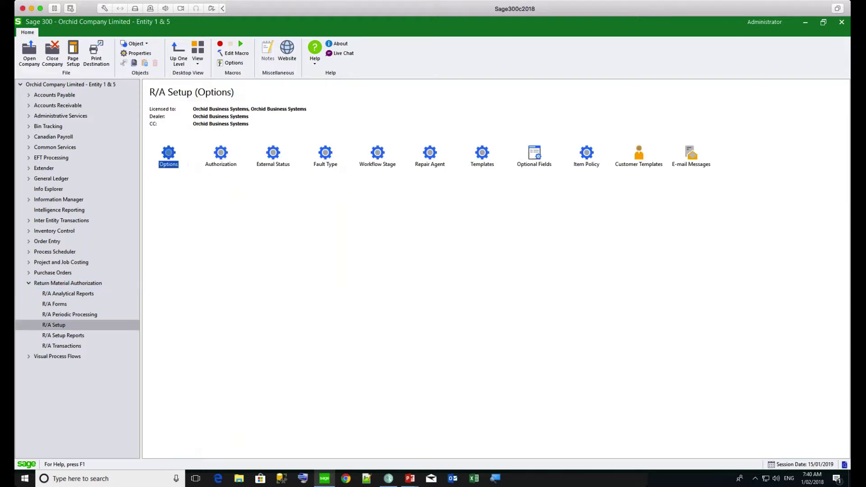
{"action": "double_click", "coordinate": [169, 154]}
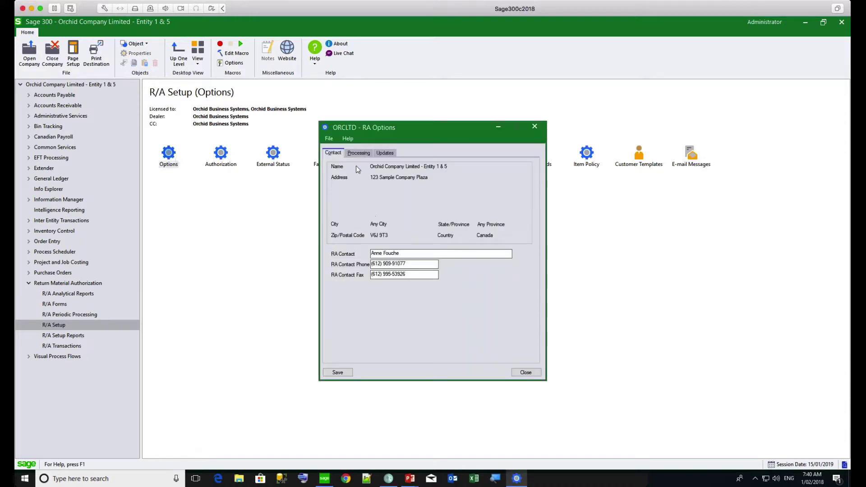
{"action": "left_click", "coordinate": [357, 153]}
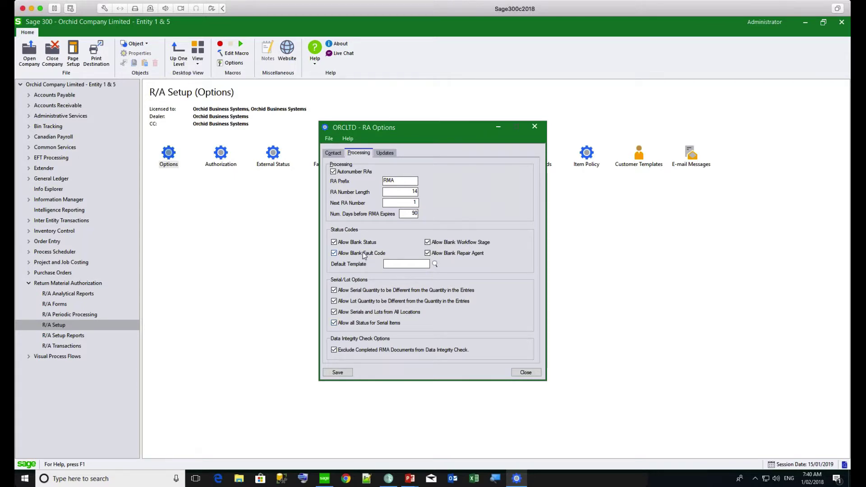
{"action": "left_click", "coordinate": [385, 153]}
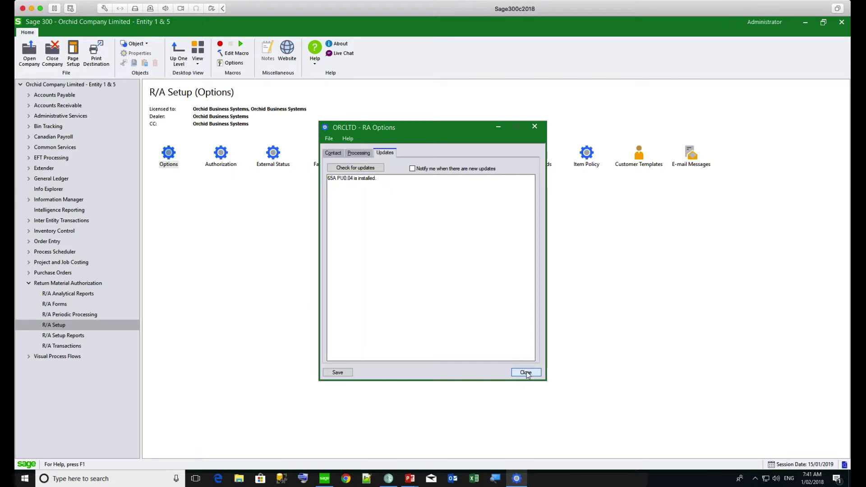
{"action": "left_click", "coordinate": [526, 373]}
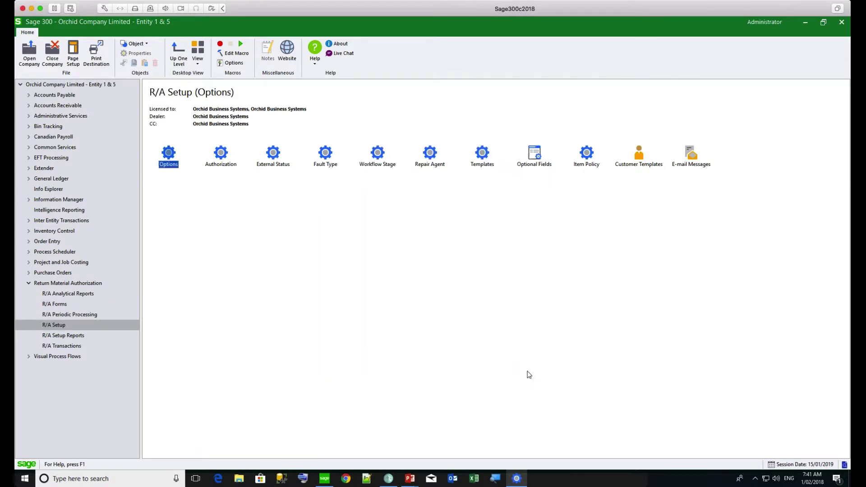
Review the RMA item policy for A1-470/0, then open RMA E-mail Messages
{"action": "double_click", "coordinate": [587, 153]}
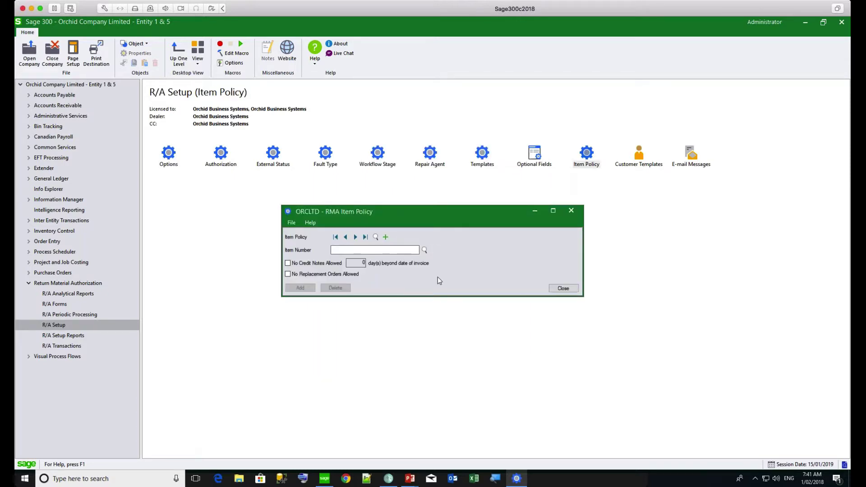
{"action": "left_click", "coordinate": [356, 236]}
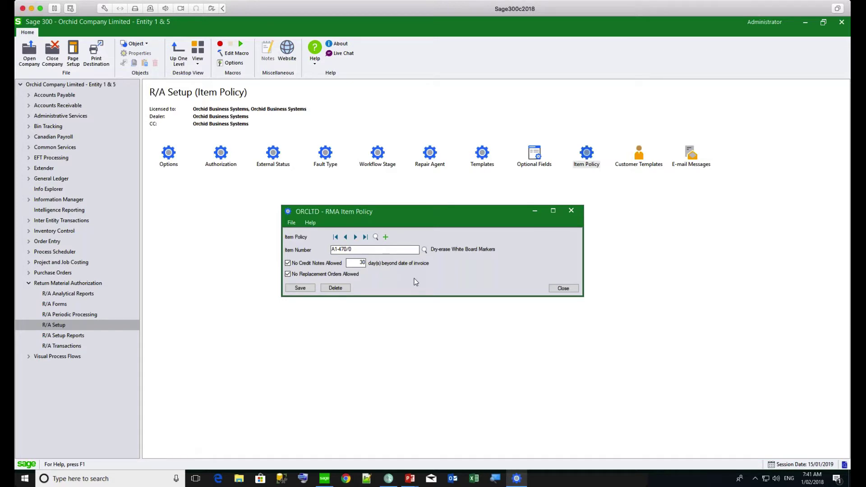
{"action": "left_click", "coordinate": [563, 288]}
{"action": "double_click", "coordinate": [691, 154]}
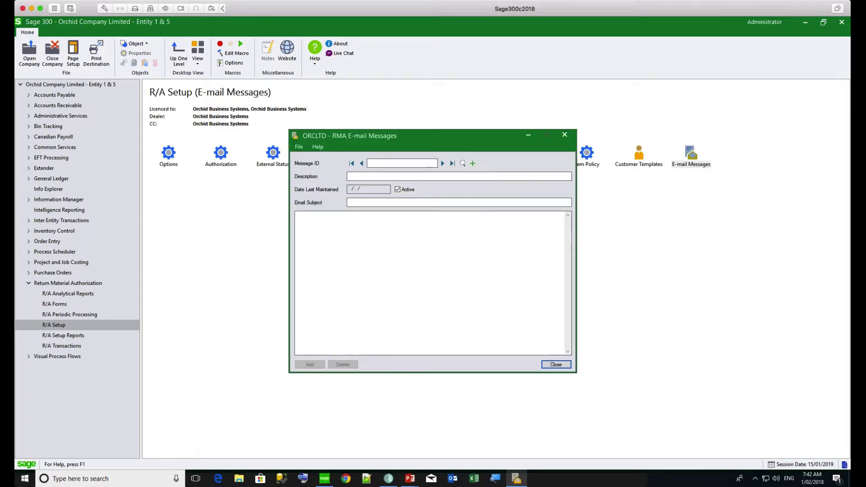
Load and review the REPAIRS e-mail message template, then close the window
{"action": "left_click", "coordinate": [443, 163]}
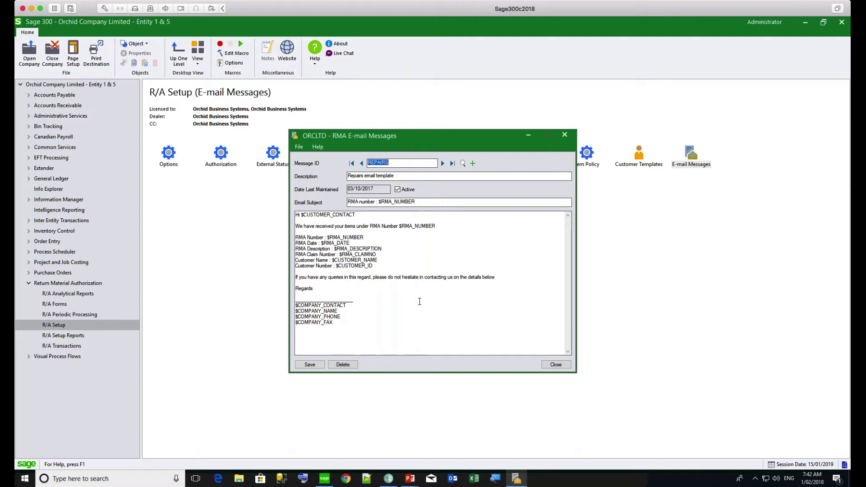
{"action": "key", "text": "Escape"}
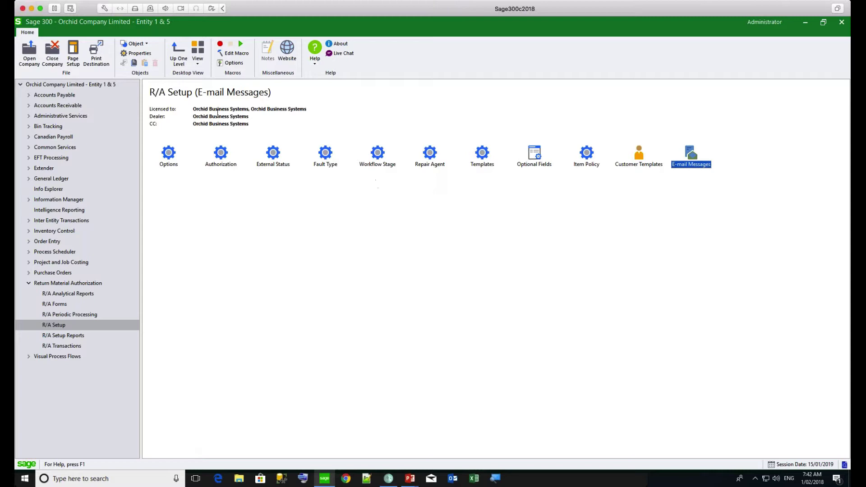
{"action": "double_click", "coordinate": [221, 153]}
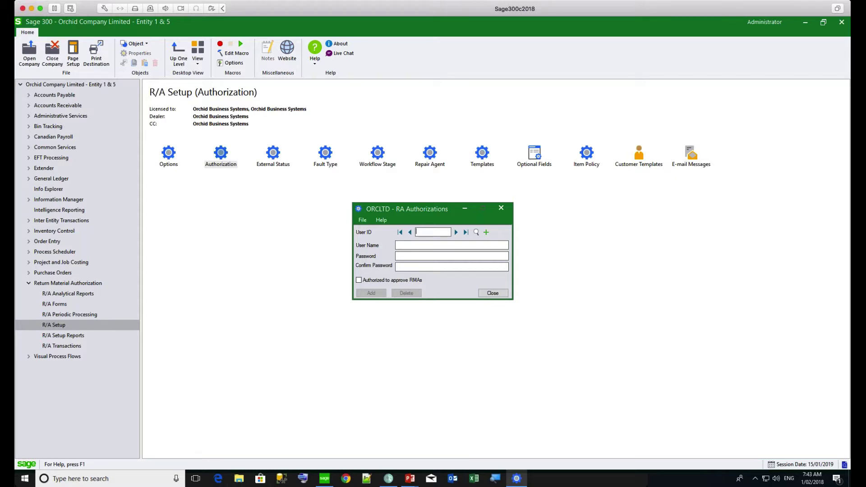
{"action": "left_click", "coordinate": [494, 293]}
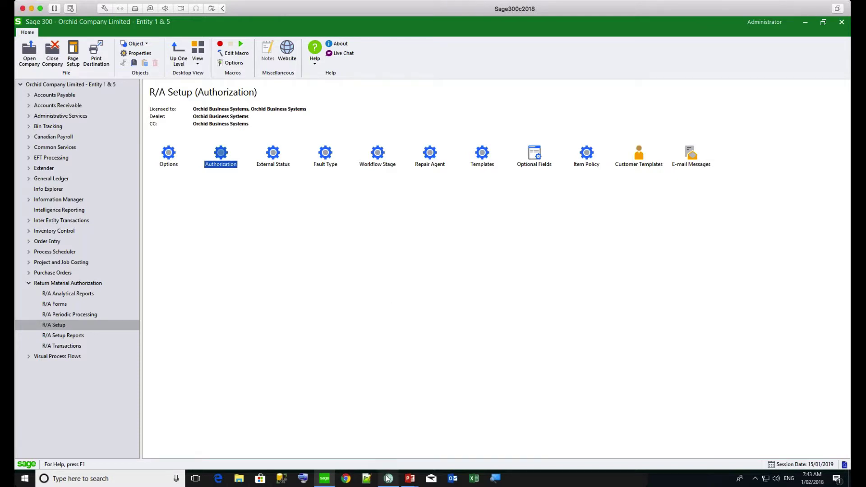
{"action": "mouse_move", "coordinate": [389, 481]}
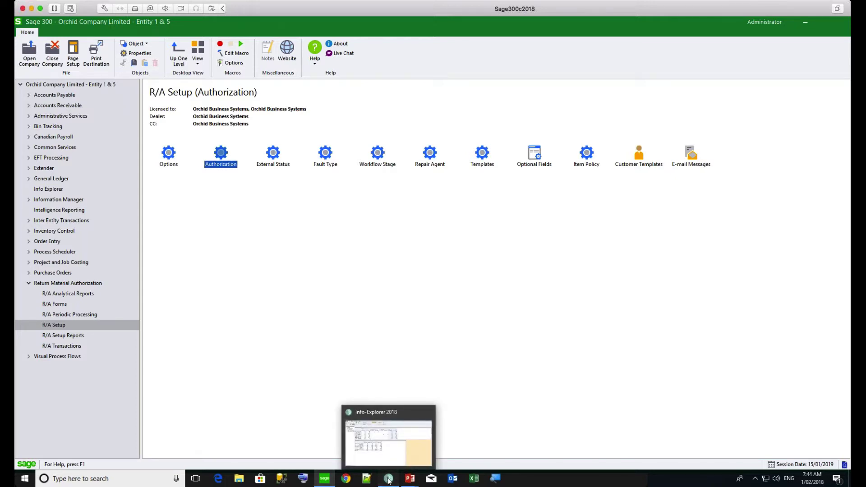
Show RMA Analysis by Item in Info-Explorer 2018: Grand Total 39.00 and 3,153.96
{"action": "left_click", "coordinate": [388, 481]}
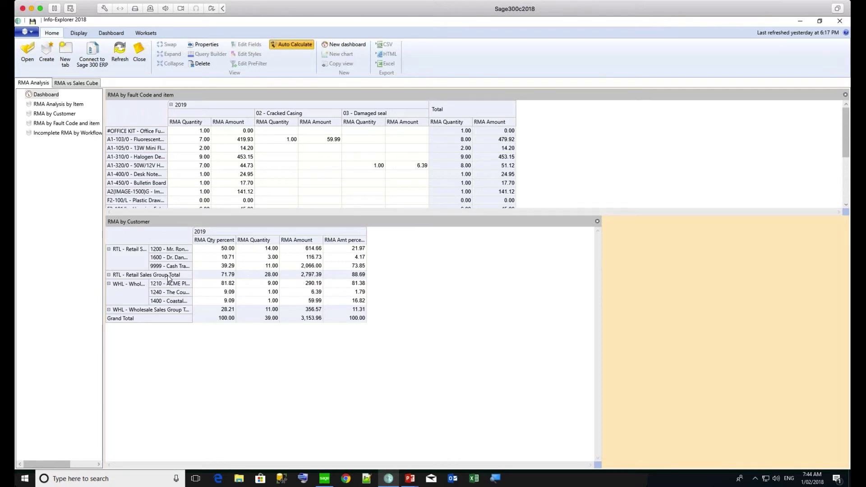
{"action": "left_click", "coordinate": [75, 104]}
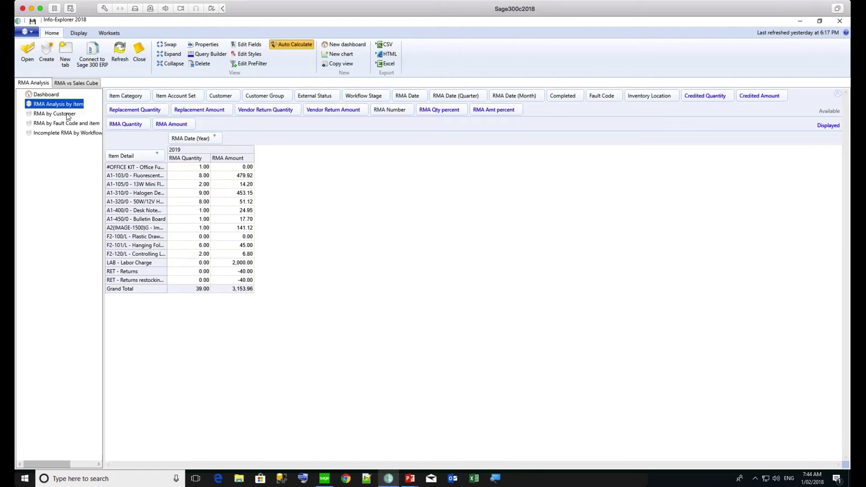
Open RMA by Customer and add RMA Number as a row breakdown after Customer
{"action": "left_click", "coordinate": [68, 115]}
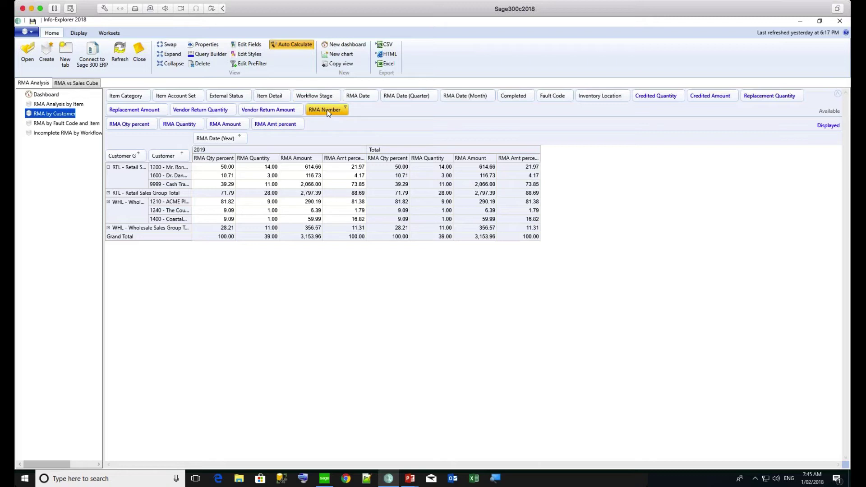
{"action": "left_click_drag", "start_coordinate": [327, 117], "coordinate": [193, 160]}
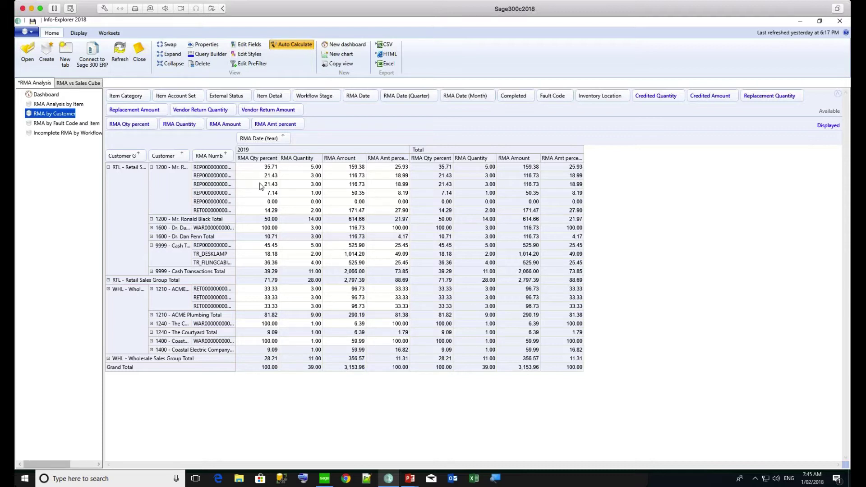
Drill through the first RMA row to its Sage 300 R/A entry, logging in with the account password
{"action": "left_click", "coordinate": [220, 170]}
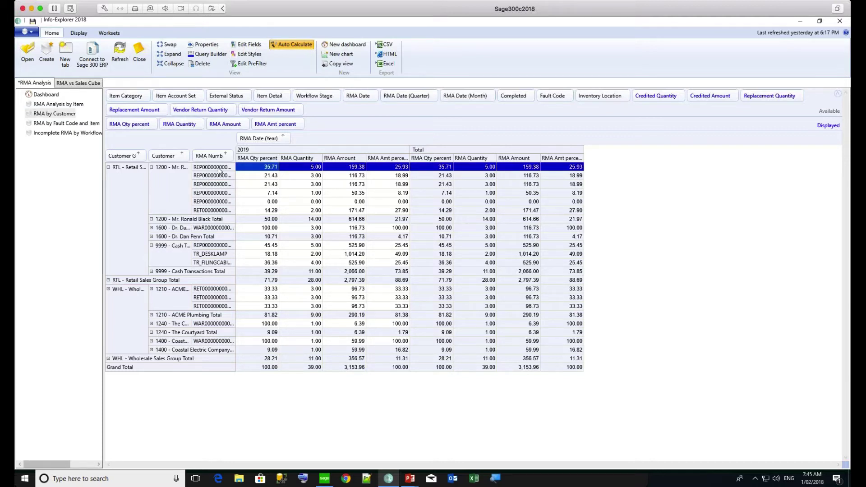
{"action": "right_click", "coordinate": [220, 169]}
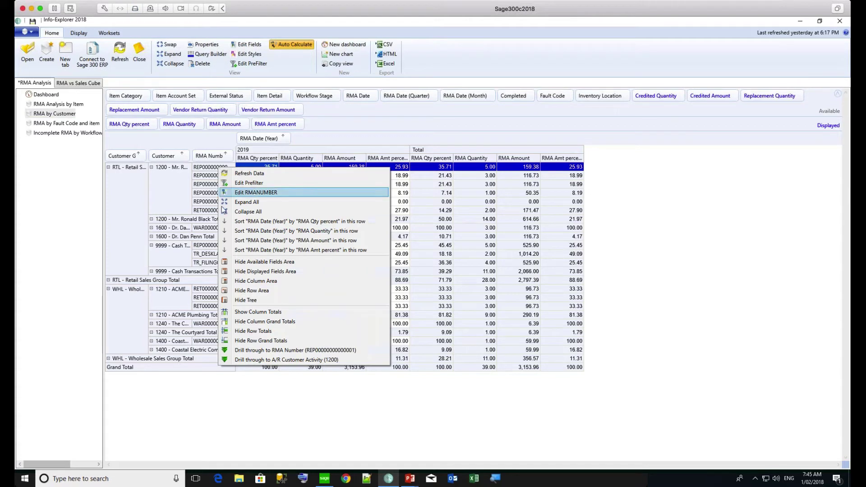
{"action": "left_click", "coordinate": [247, 351]}
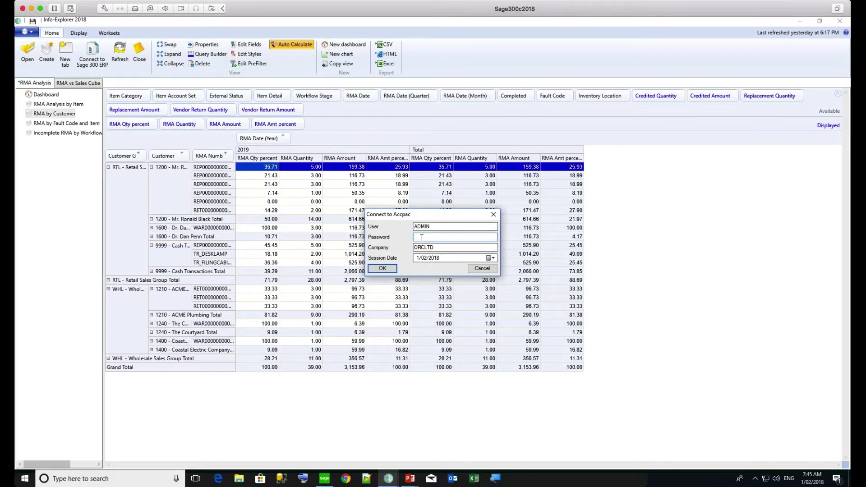
{"action": "type", "text": "admin"}
{"action": "left_click", "coordinate": [382, 269]}
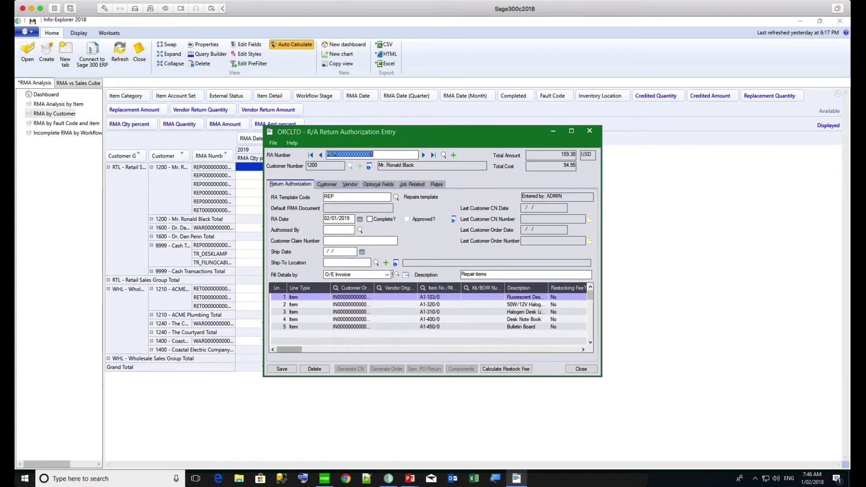
Close the R/A entry and view RMA by Fault Code and Item, glancing at RMA vs Sales Cube
{"action": "left_click", "coordinate": [581, 369]}
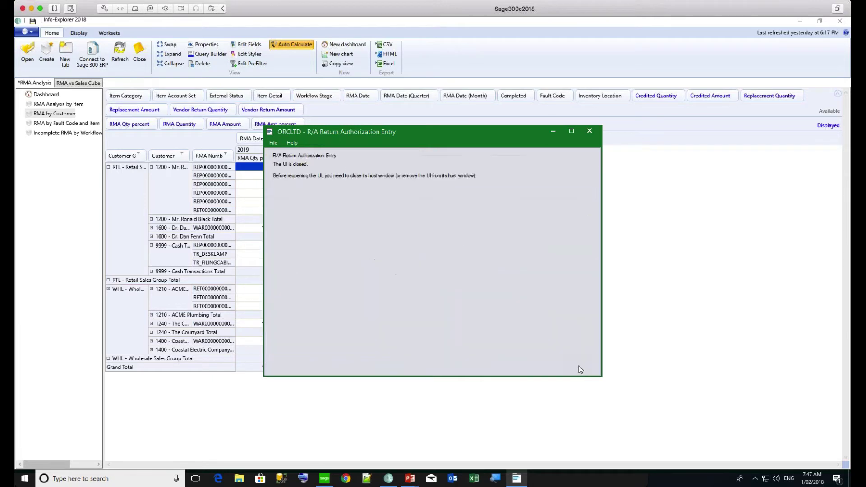
{"action": "left_click", "coordinate": [68, 125]}
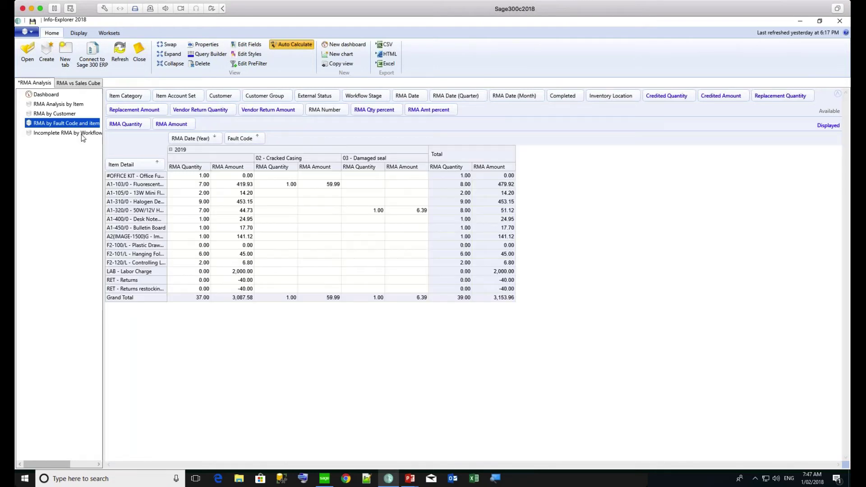
{"action": "left_click", "coordinate": [83, 84]}
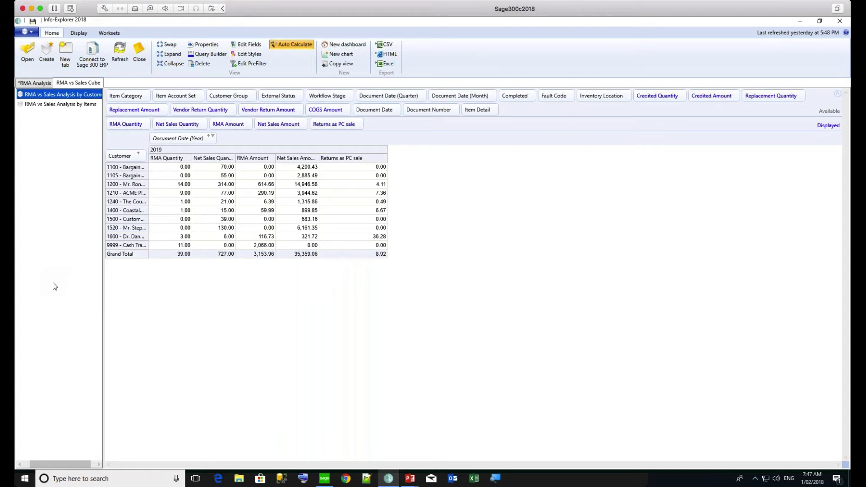
{"action": "left_click", "coordinate": [32, 83]}
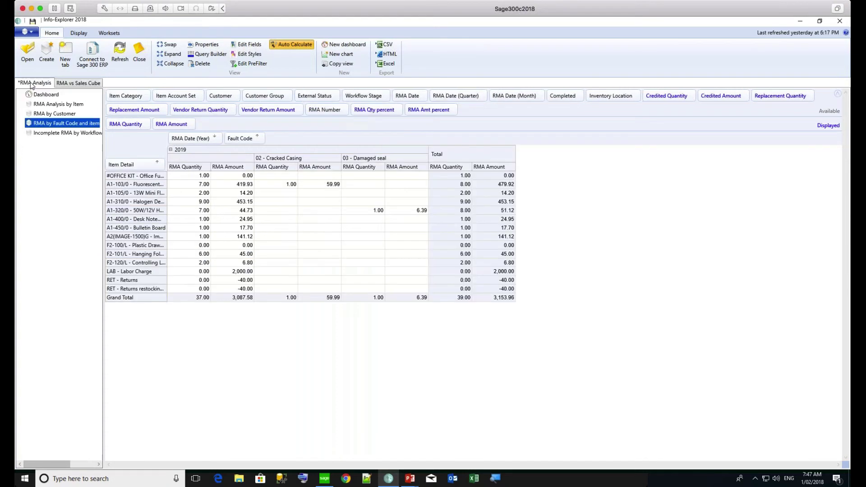
Open Incomplete RMA by Workflow Stage and add RMA Number rows after Item Detail
{"action": "left_click", "coordinate": [54, 134]}
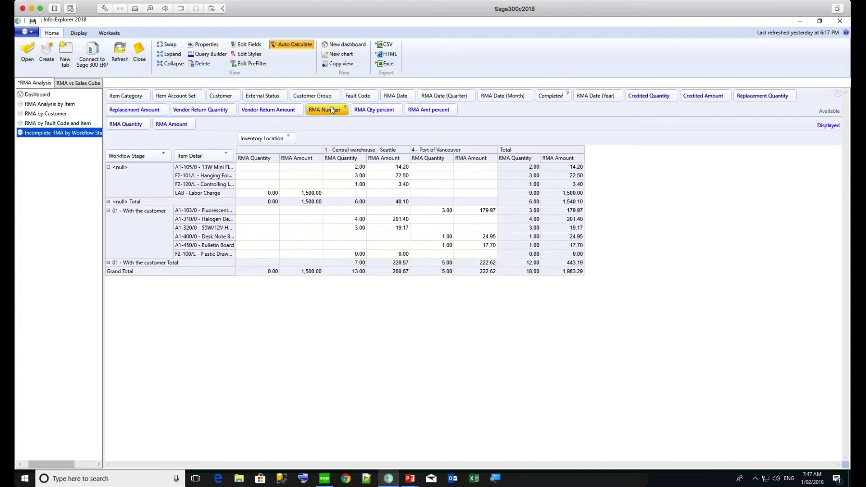
{"action": "left_click_drag", "start_coordinate": [331, 107], "coordinate": [234, 166]}
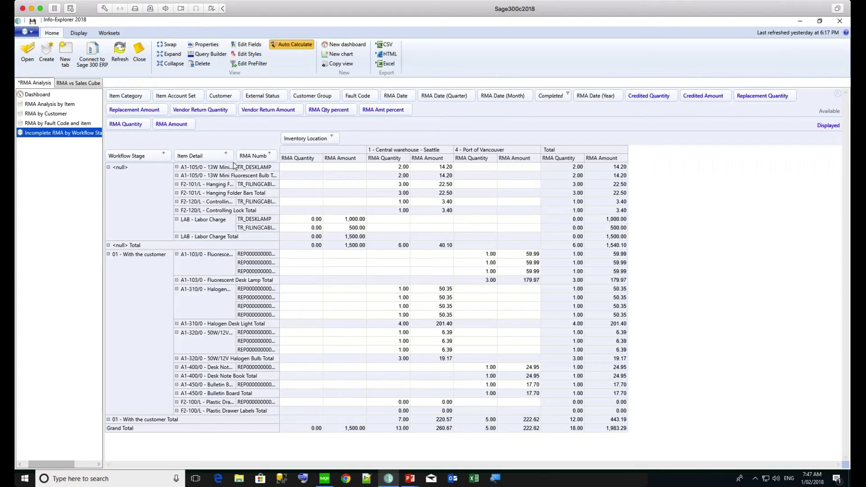
{"action": "mouse_move", "coordinate": [407, 481]}
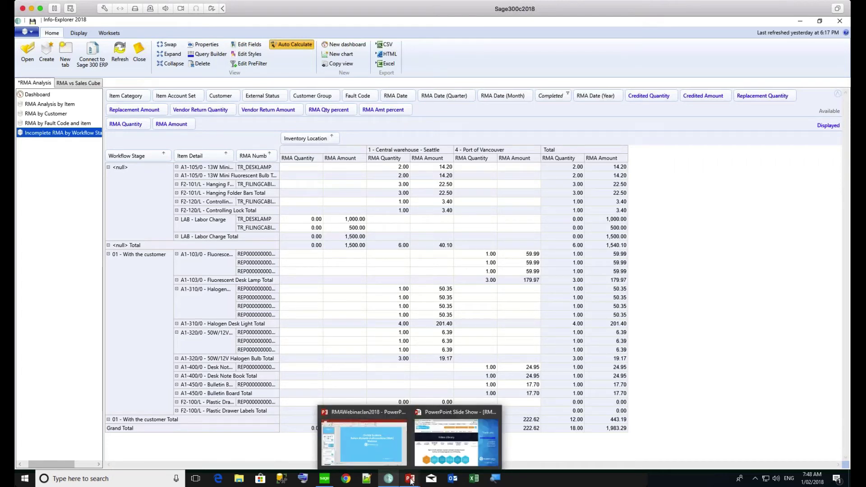
Switch back to the PowerPoint slide show showing the Thank you slide
{"action": "left_click", "coordinate": [410, 481]}
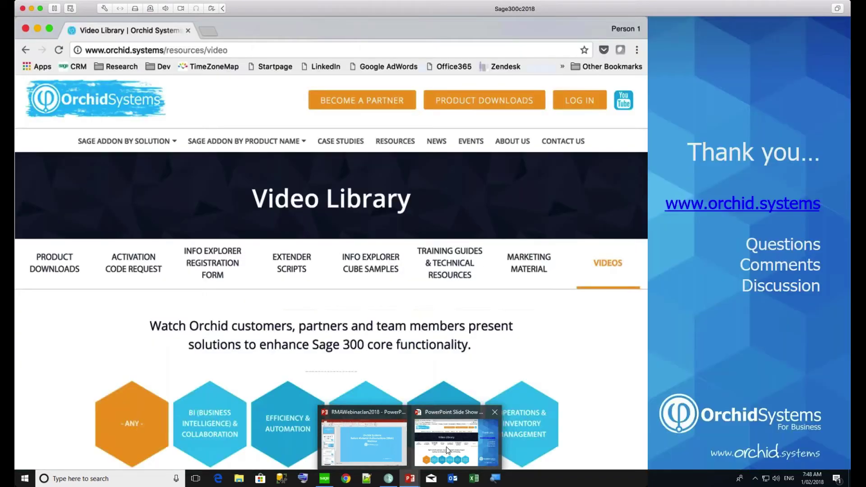
{"action": "left_click", "coordinate": [446, 446]}
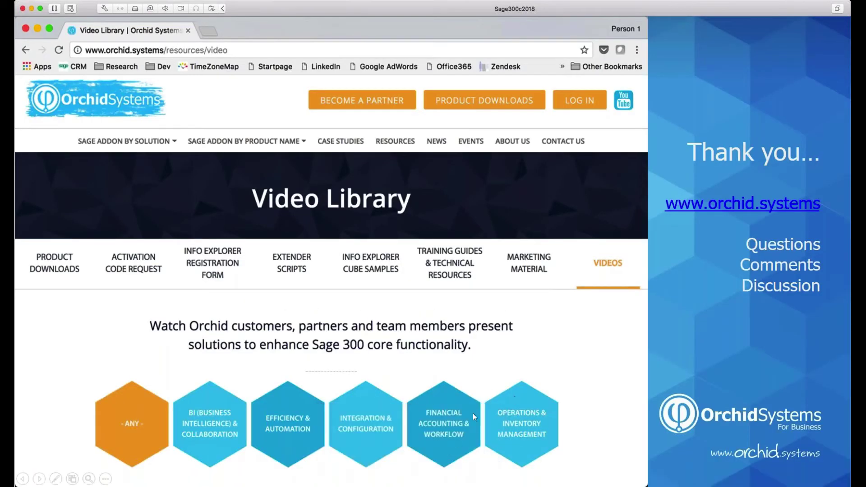